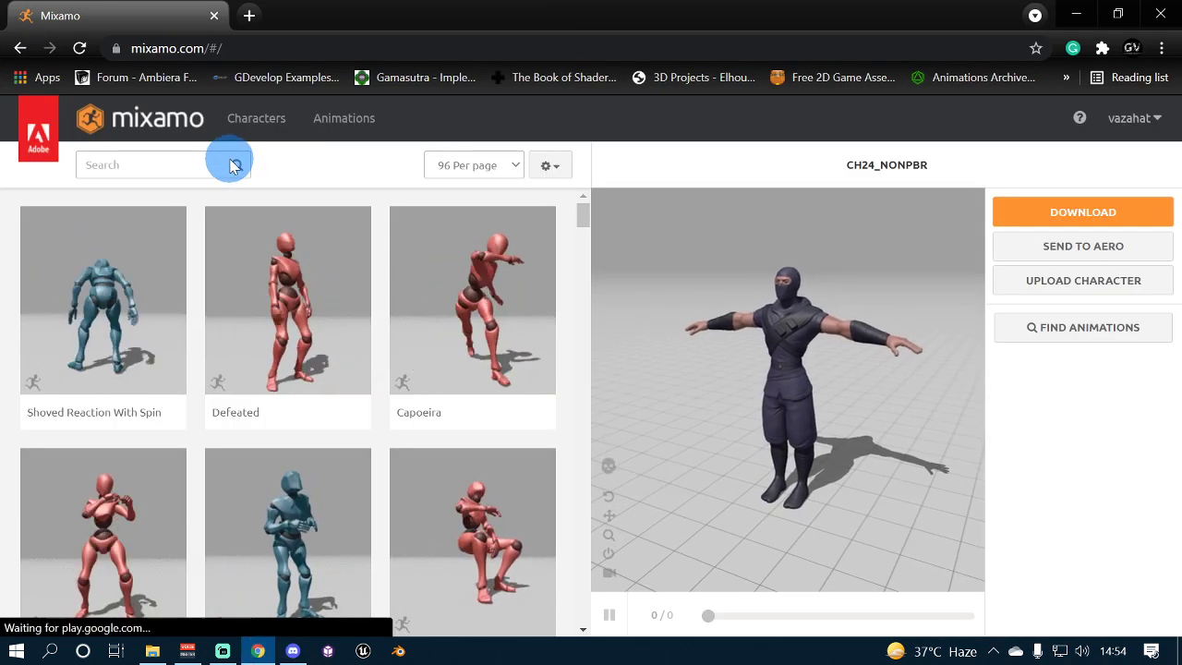
- Dismiss the account menu and show Mixamo's Characters library
click(1158, 122)
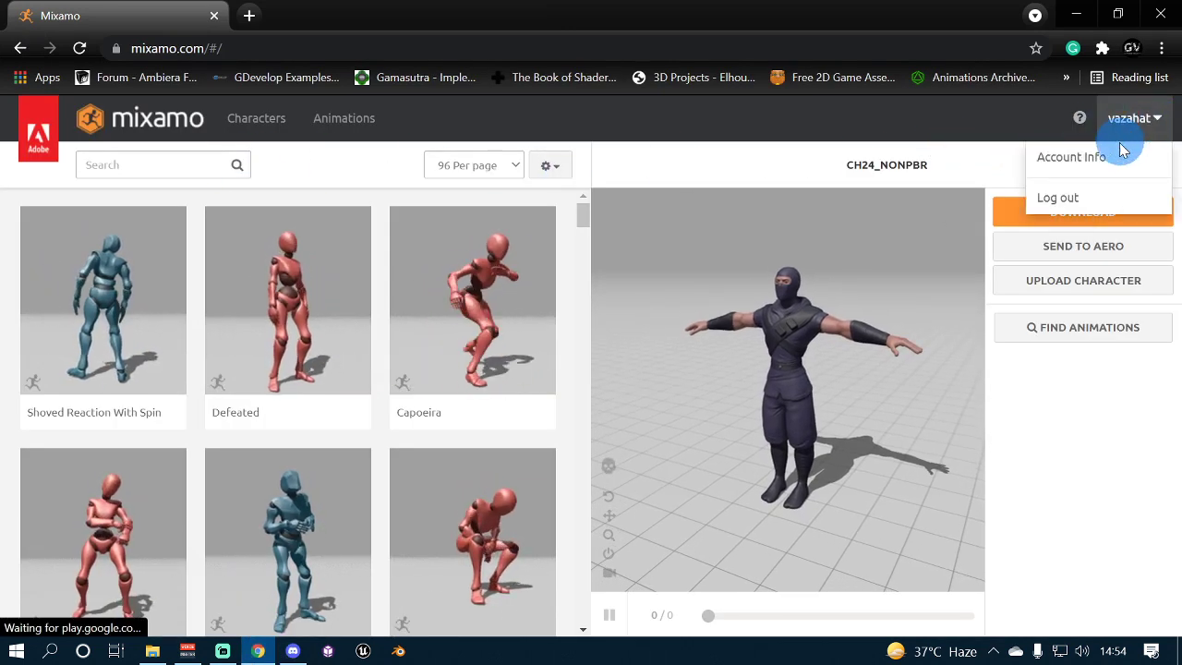
click(830, 112)
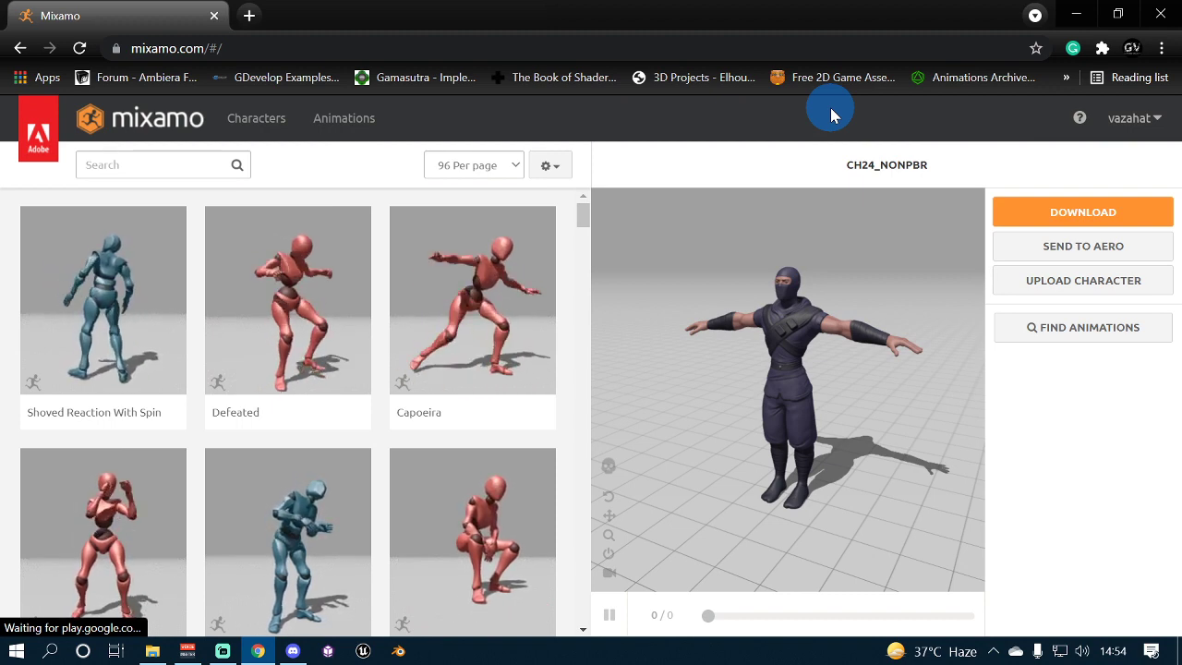
click(261, 123)
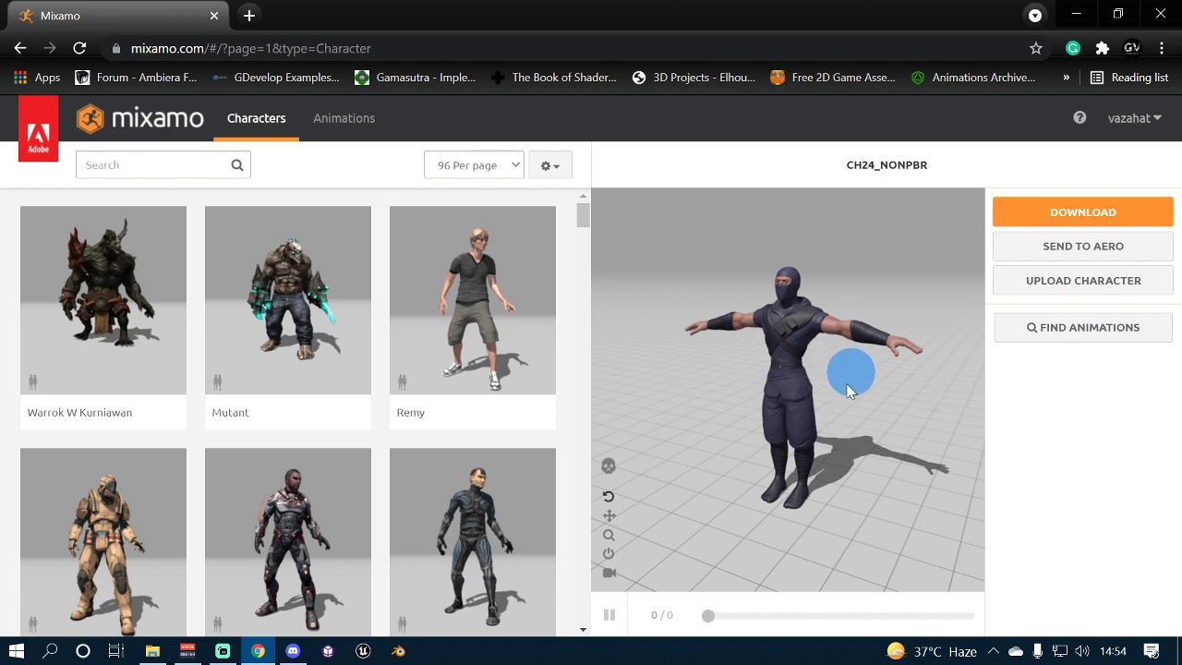
- Search characters for 'ninja', use the Ninja character, and list the matching ninja animations
click(153, 166)
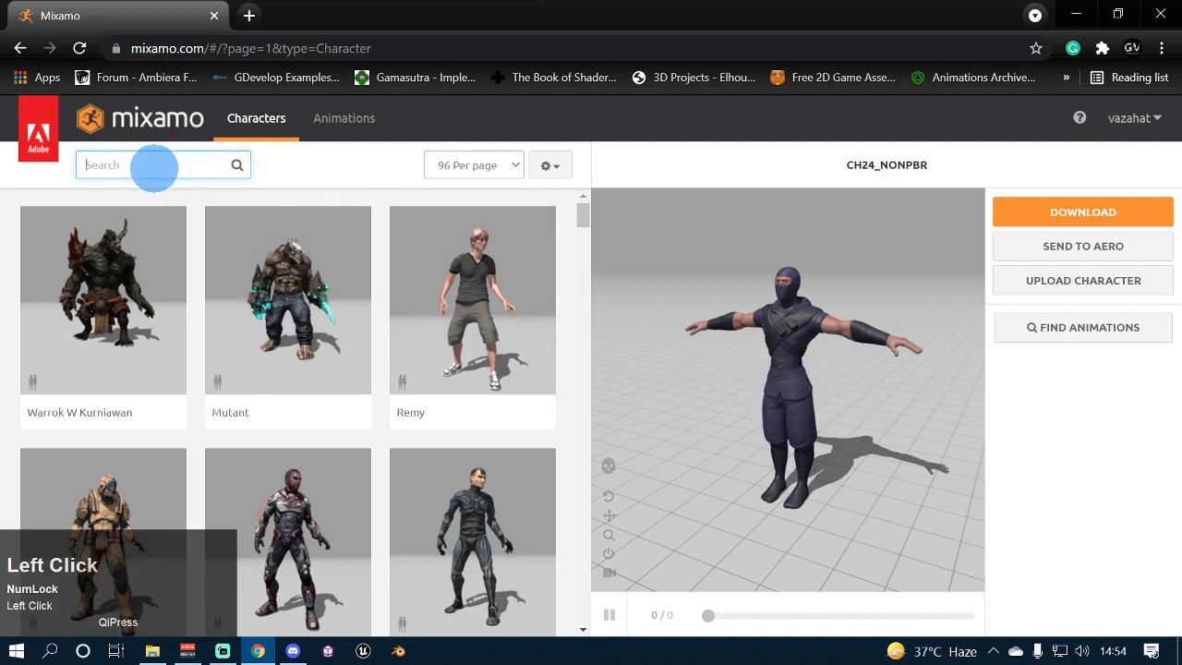
text(ninja)
key(Return)
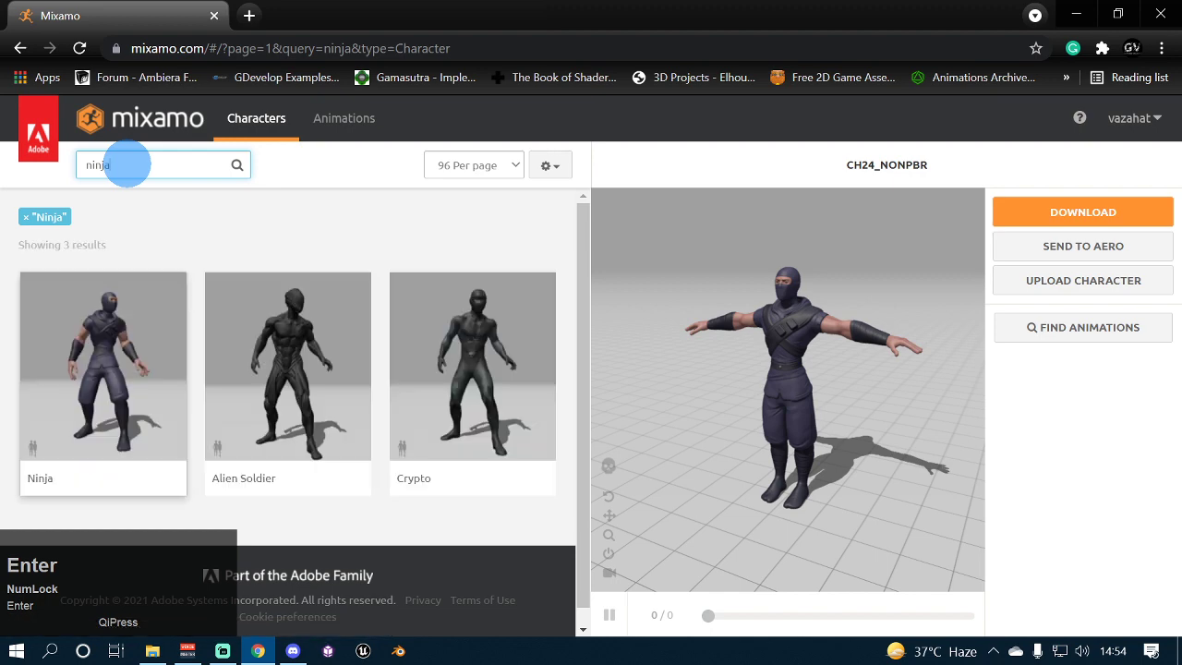
click(79, 361)
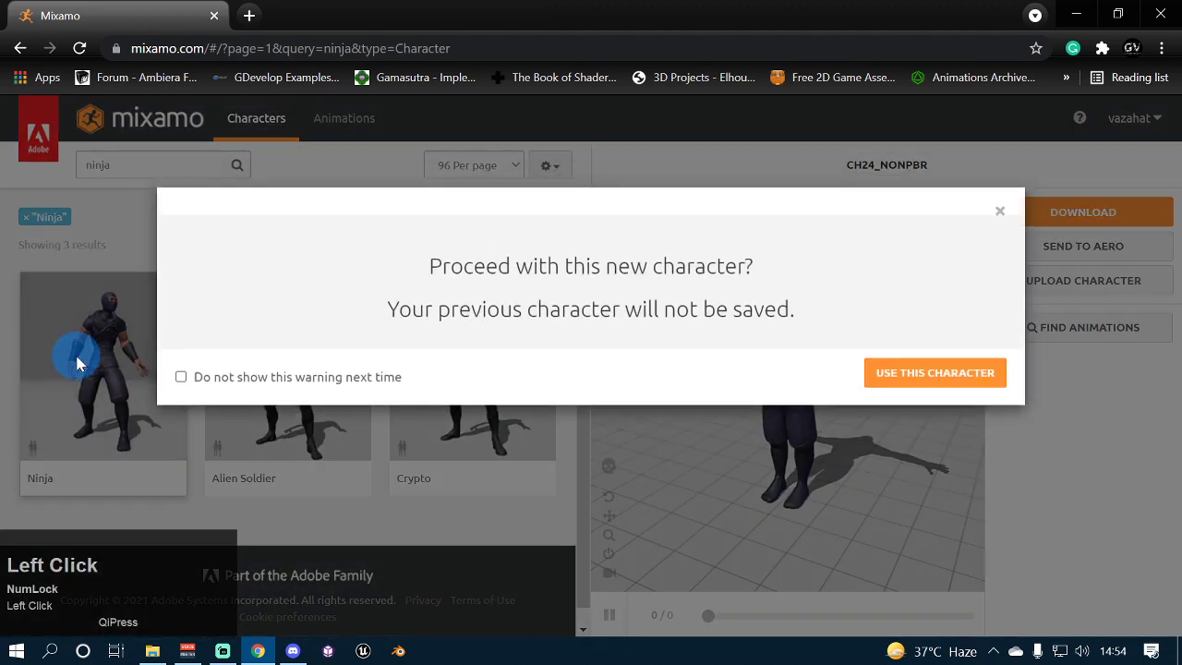
click(931, 380)
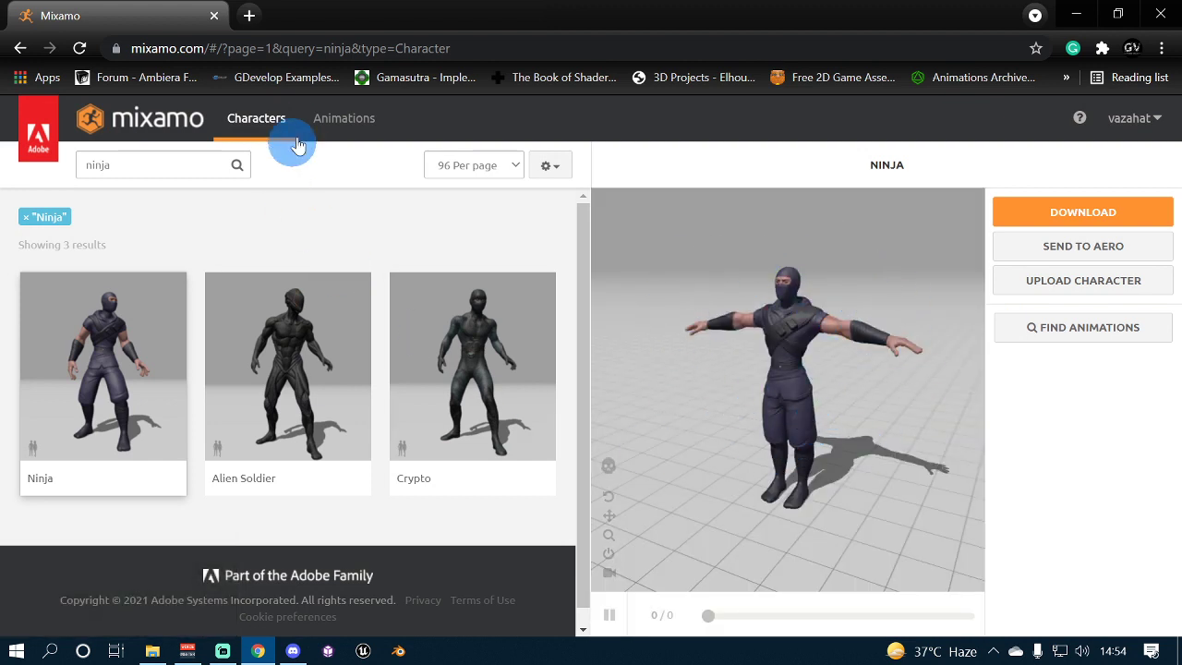
click(343, 123)
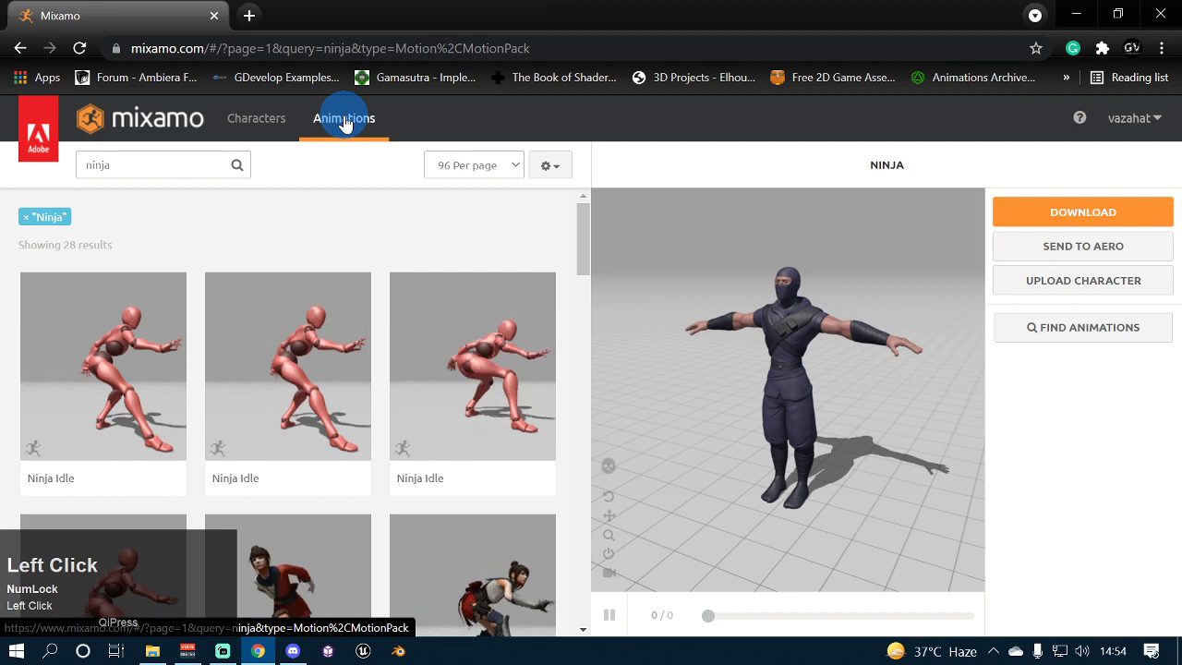
- Search animations for 'ninja', preview Ninja Idle, and orbit around the idling character
click(185, 168)
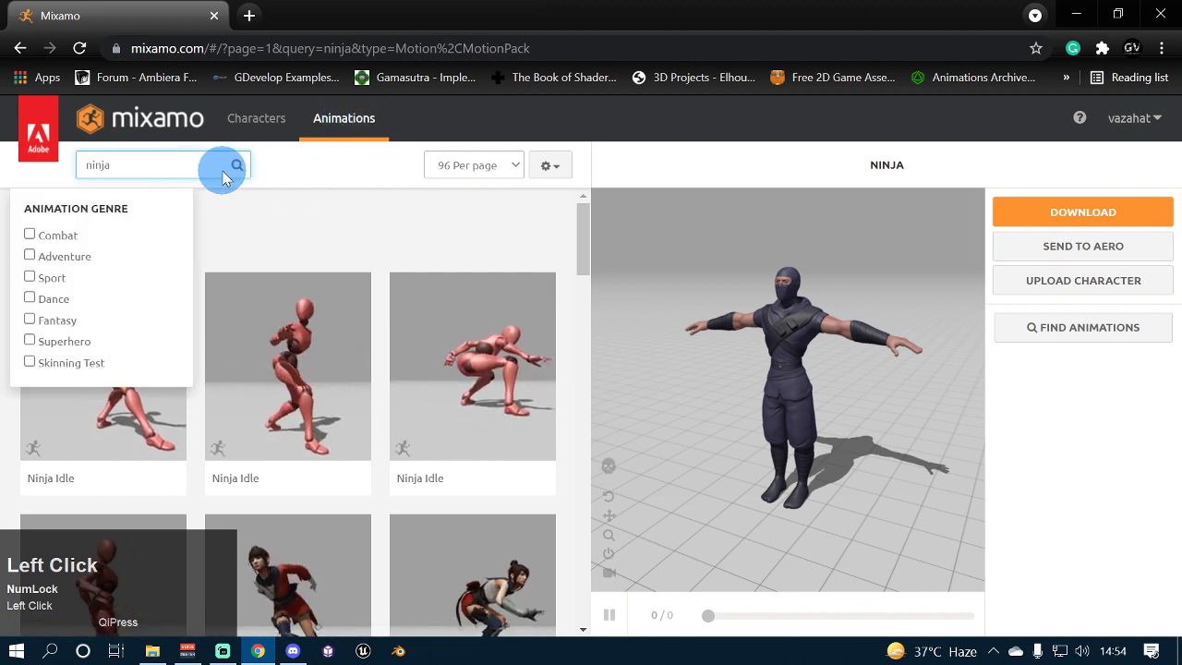
click(342, 205)
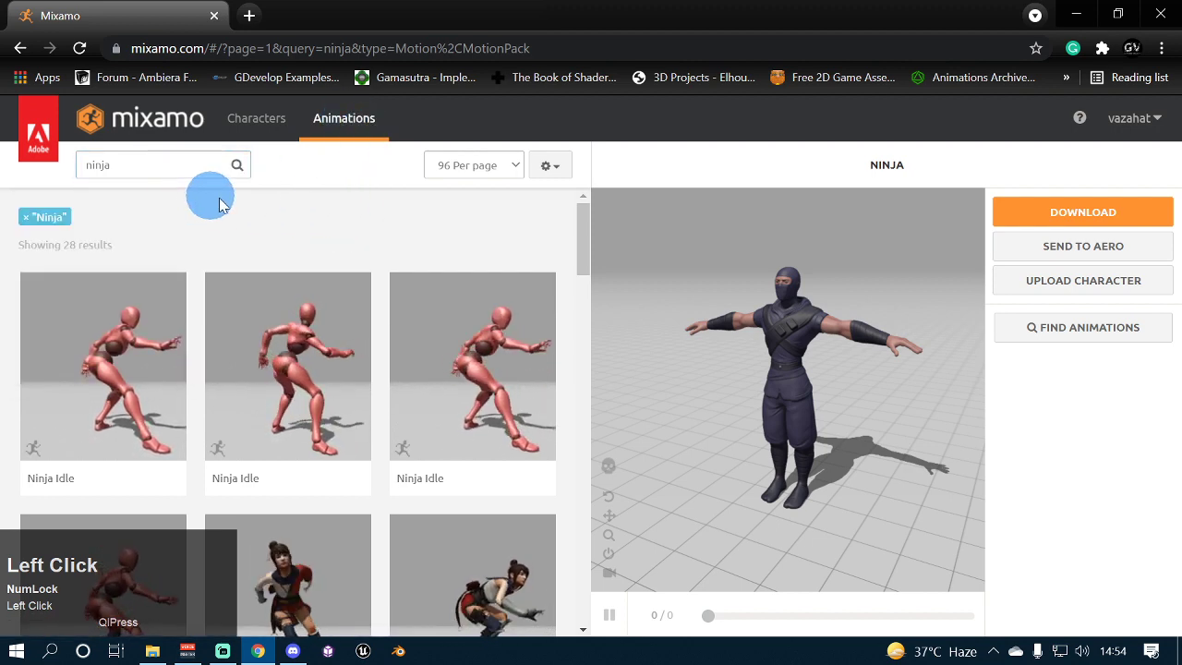
click(277, 370)
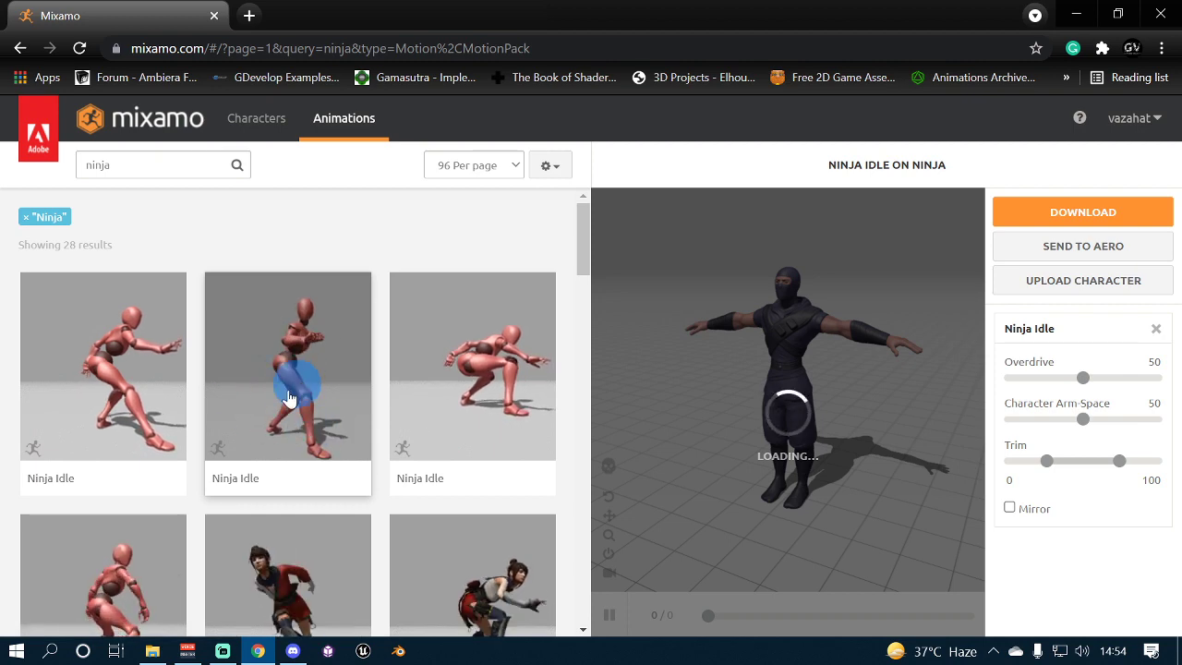
drag(795, 407, 695, 412)
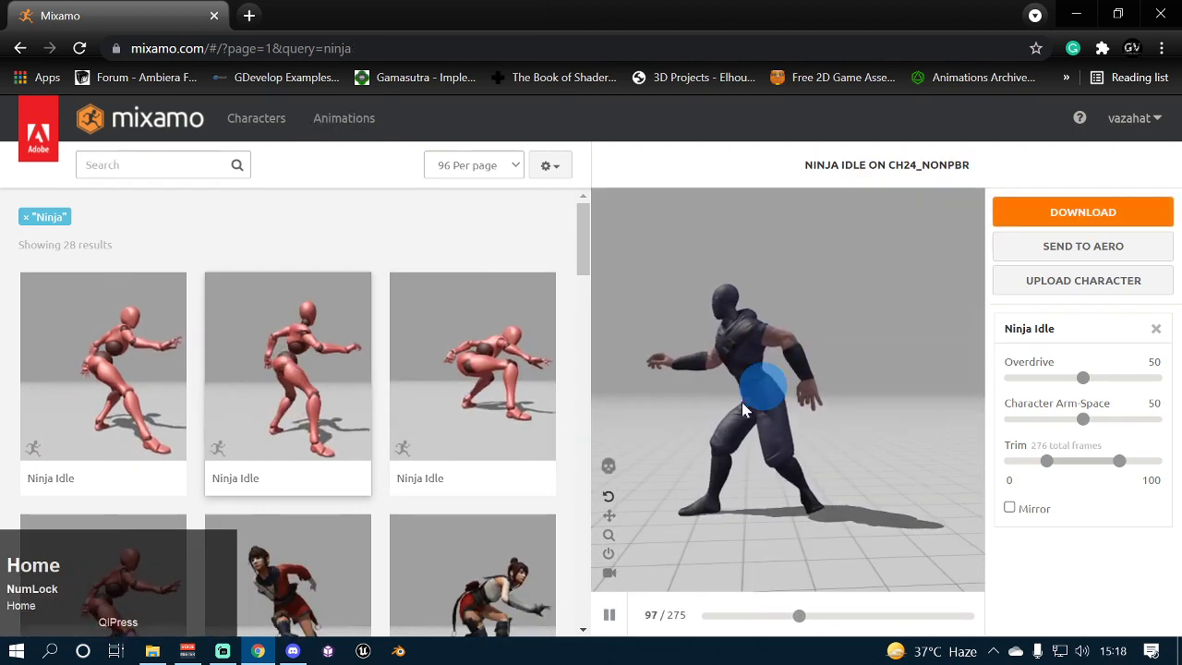
click(850, 459)
mouse_move(849, 459)
mouse_down()
mouse_move(824, 367)
mouse_move(792, 330)
mouse_move(794, 294)
mouse_move(833, 370)
mouse_move(941, 319)
mouse_move(1116, 378)
mouse_move(1081, 396)
mouse_move(1094, 450)
mouse_move(1028, 372)
mouse_move(1098, 367)
mouse_move(1021, 372)
mouse_move(1104, 383)
mouse_move(1010, 394)
mouse_move(1102, 404)
mouse_move(980, 479)
mouse_move(1036, 470)
mouse_move(1021, 509)
mouse_move(699, 422)
mouse_move(459, 384)
mouse_up()
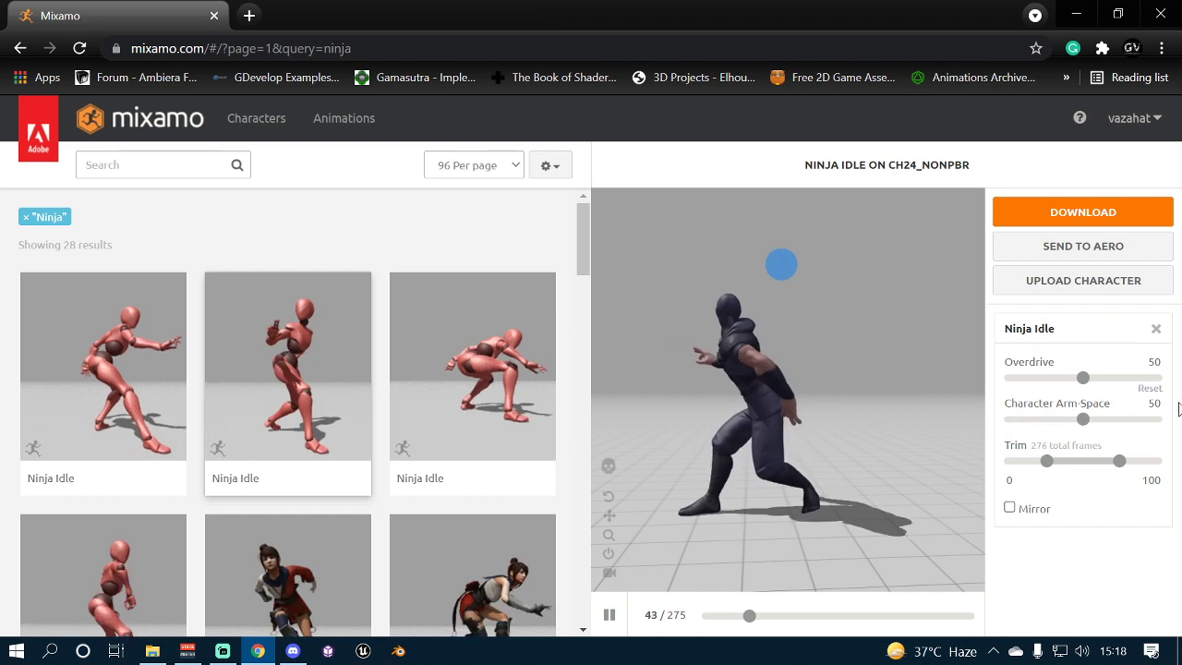
- Open Ninja Idle's download settings, check Run.fbx on the desktop, then cancel the settings
click(1073, 218)
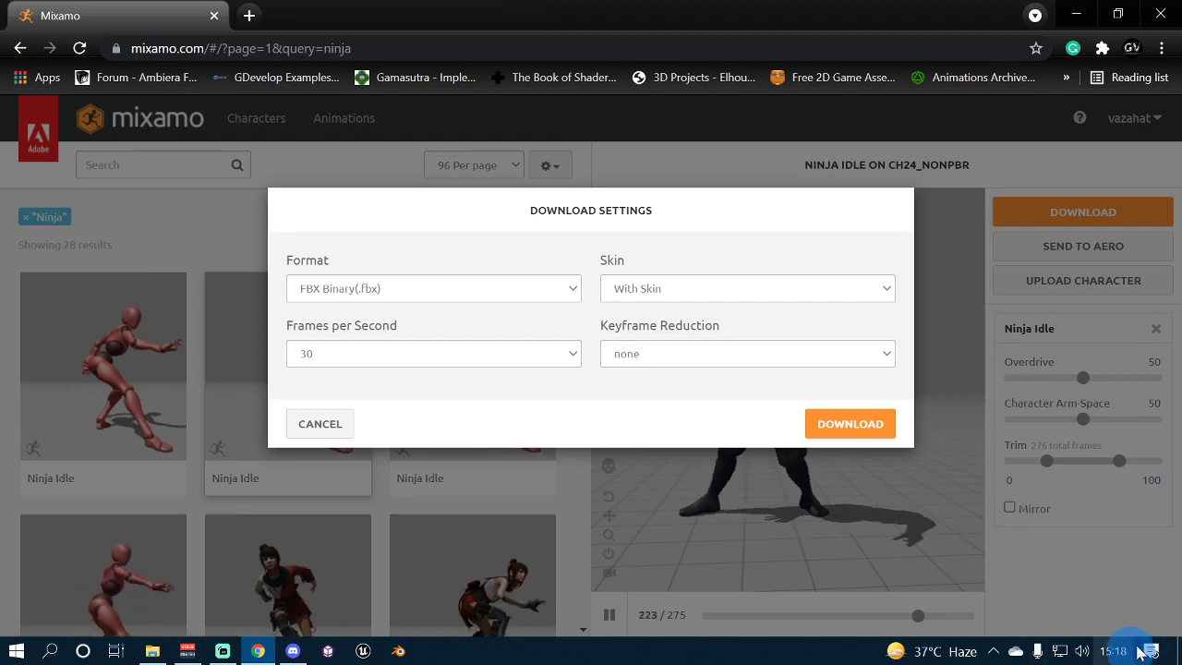
click(1178, 651)
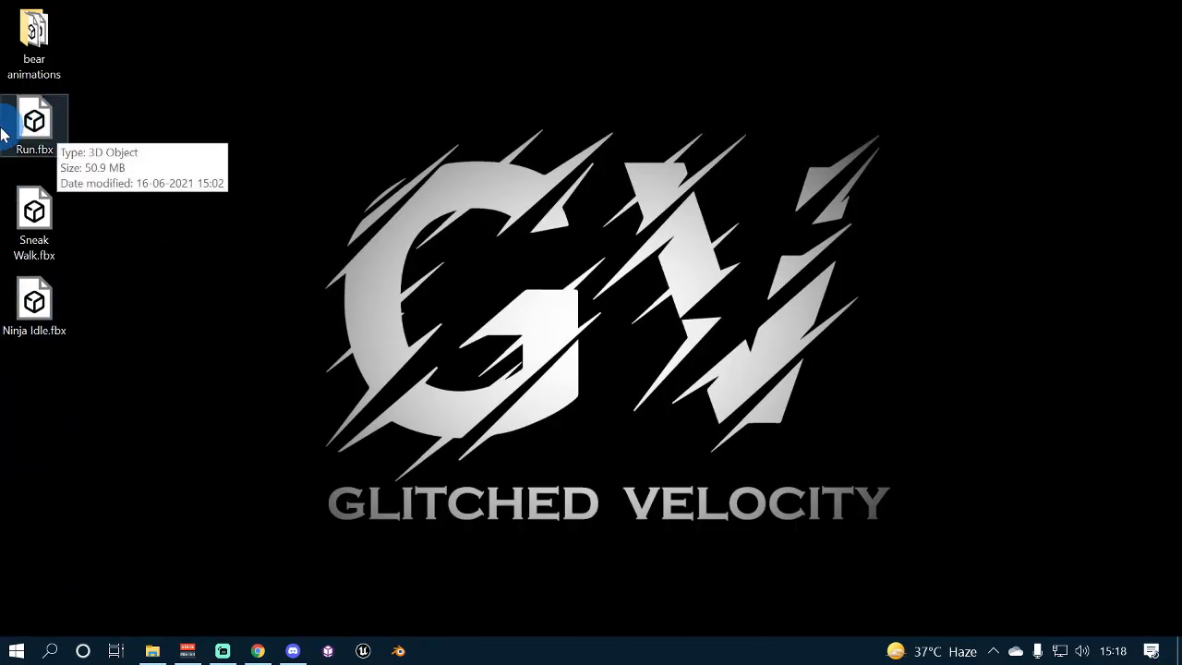
click(38, 150)
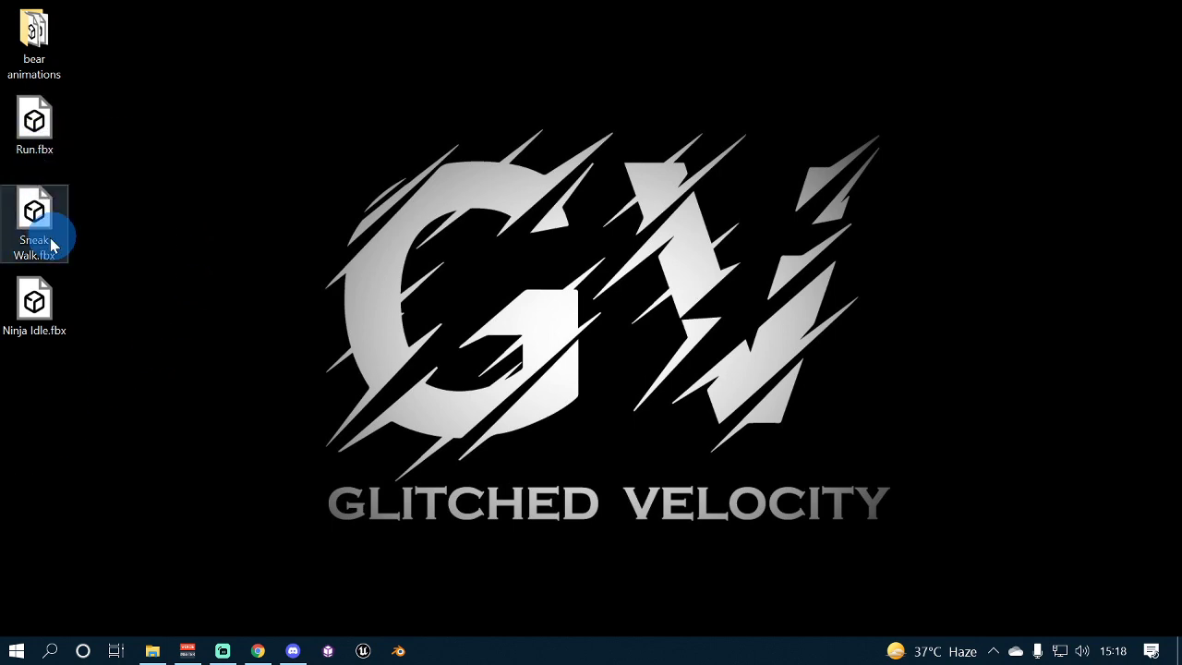
click(293, 651)
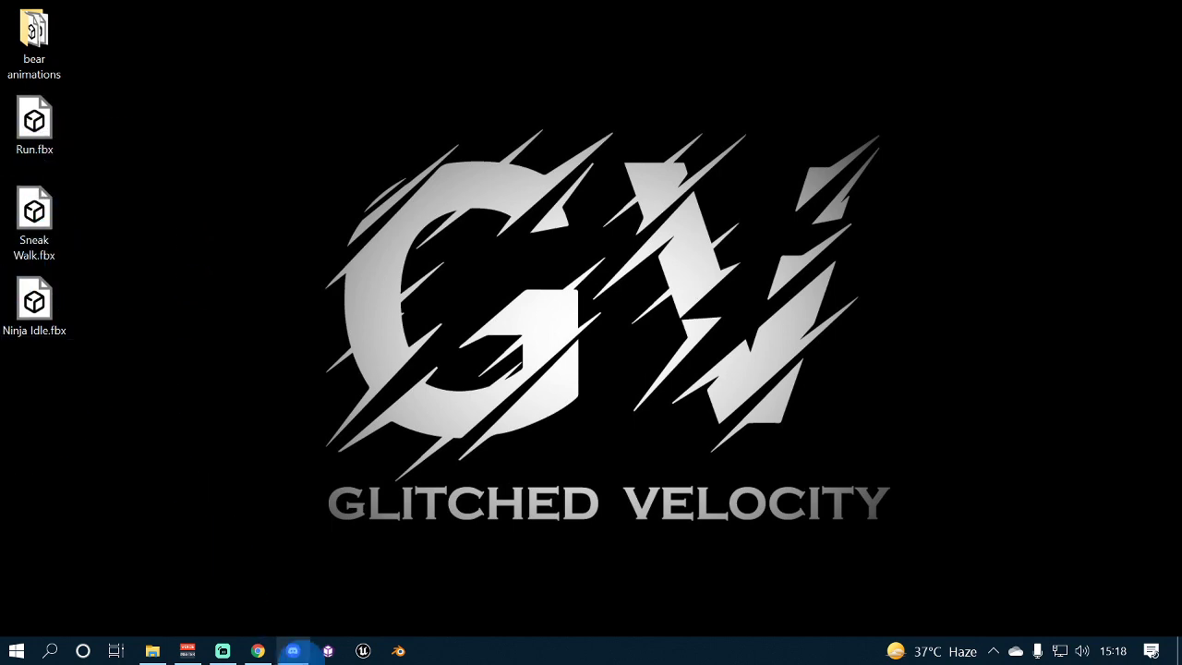
click(259, 651)
click(354, 421)
- Preview the Sneak Walk and Run animations, setting Run to play In Place
scroll(340, 432, down, 2)
scroll(340, 430, down, 5)
click(284, 324)
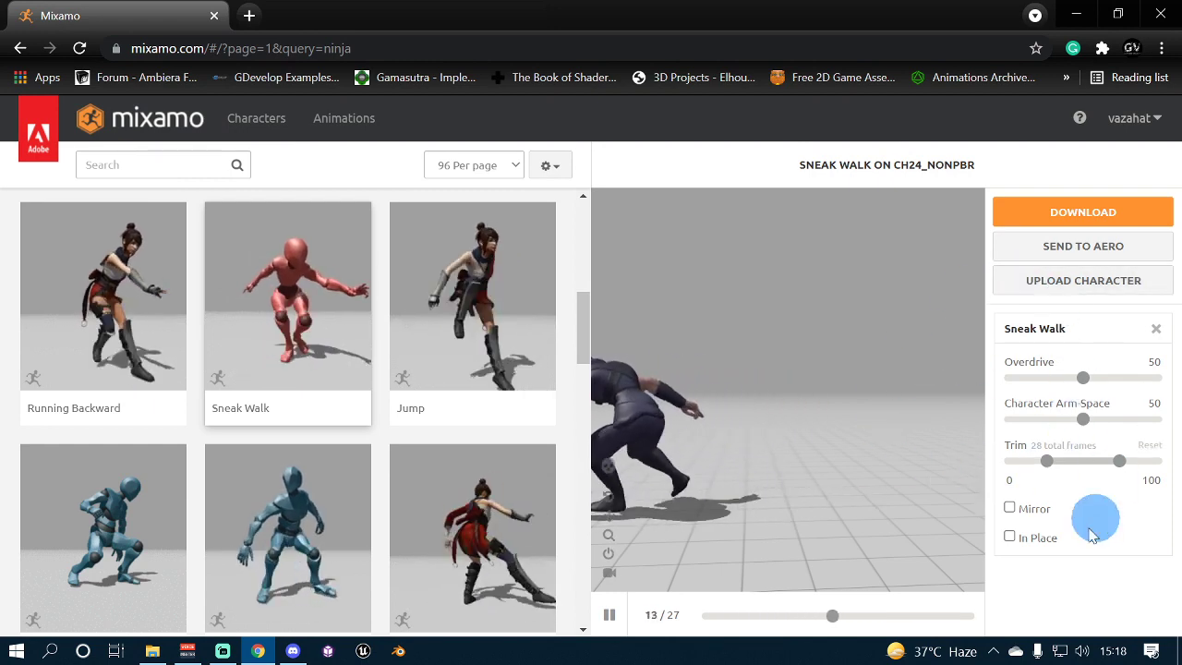
scroll(517, 407, down, 5)
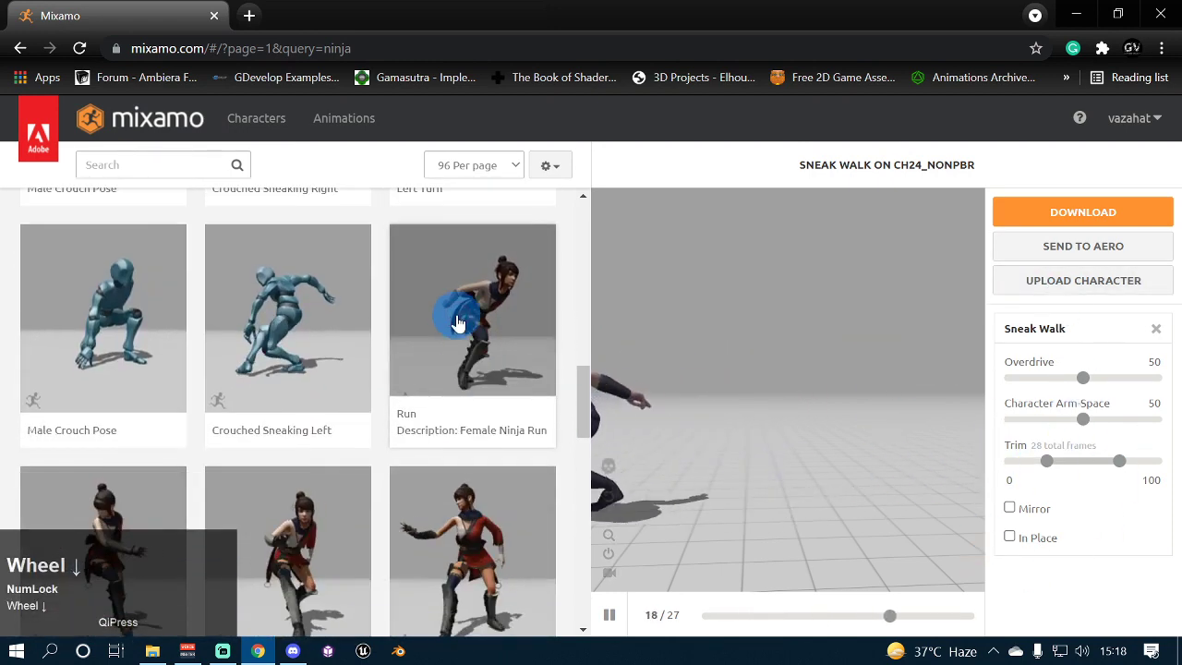
click(476, 325)
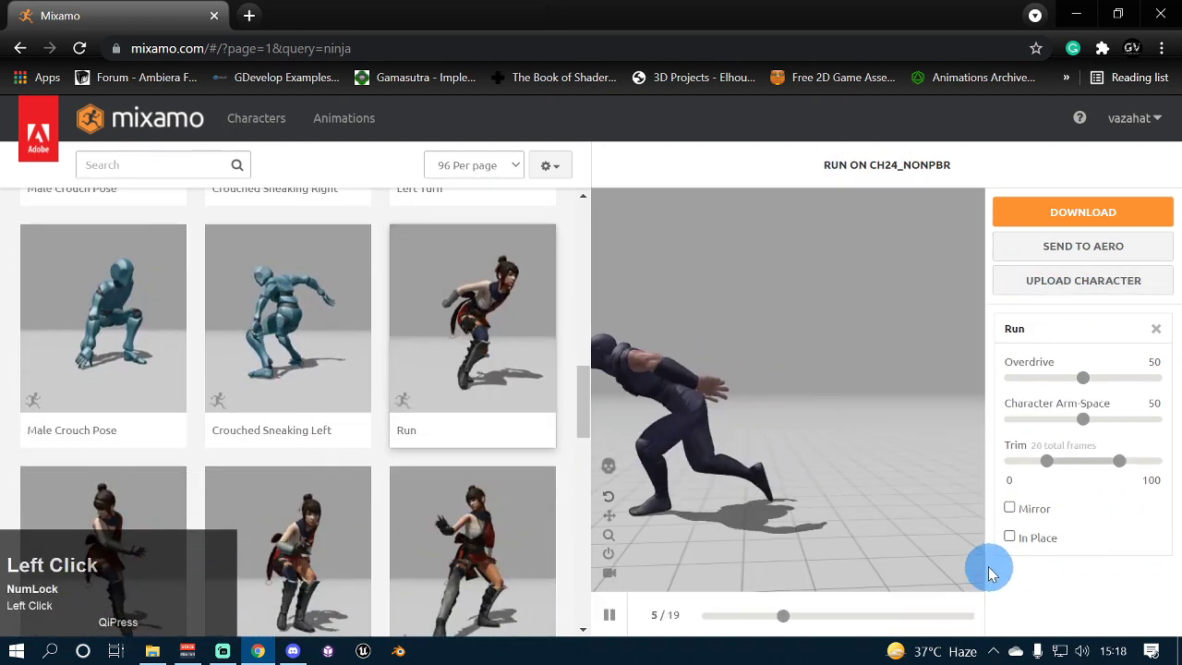
click(1011, 537)
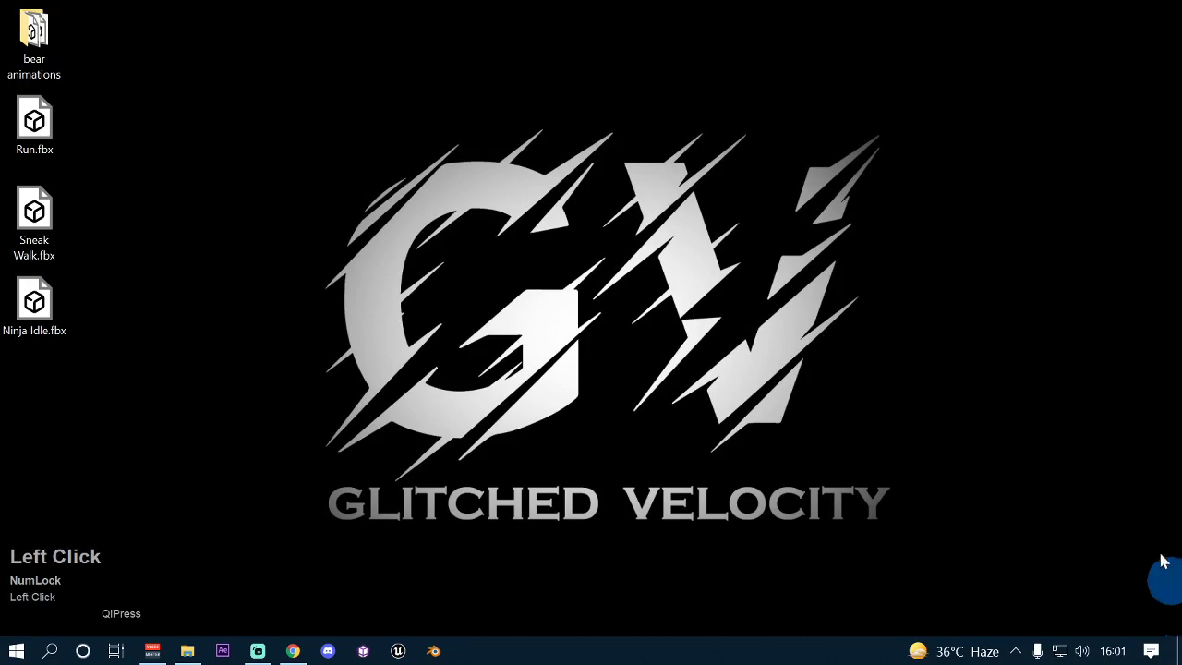
- Launch Blender 2.92, delete the default camera, cube and light, and open File > Import
click(433, 650)
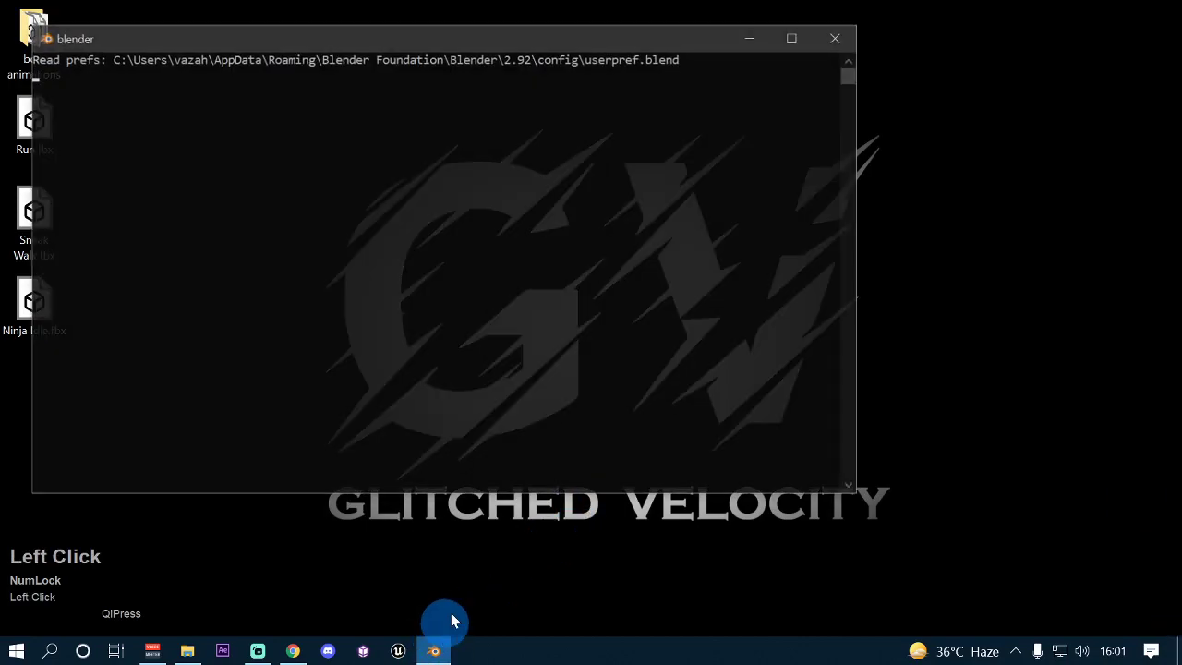
click(469, 553)
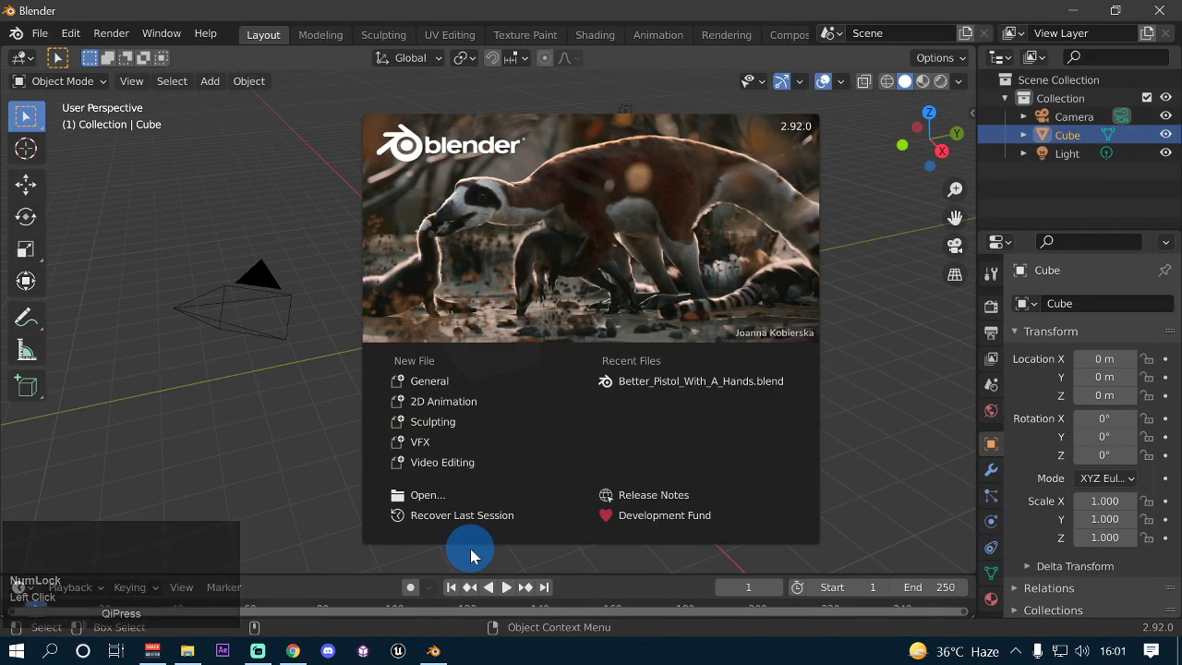
click(306, 268)
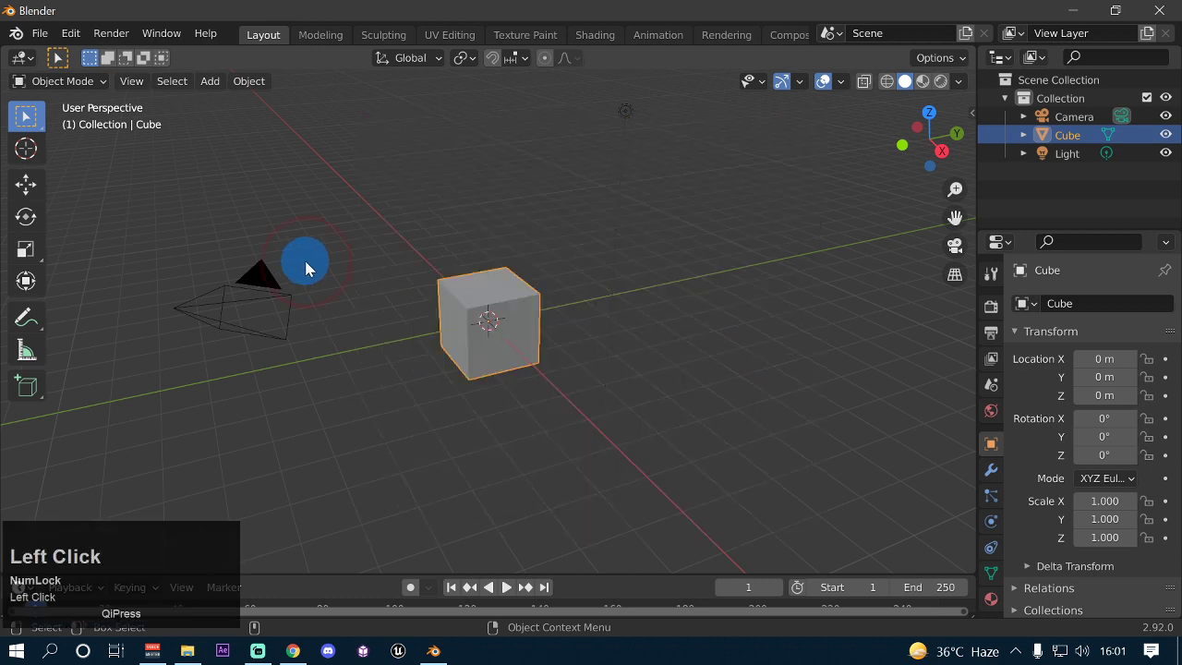
key(a)
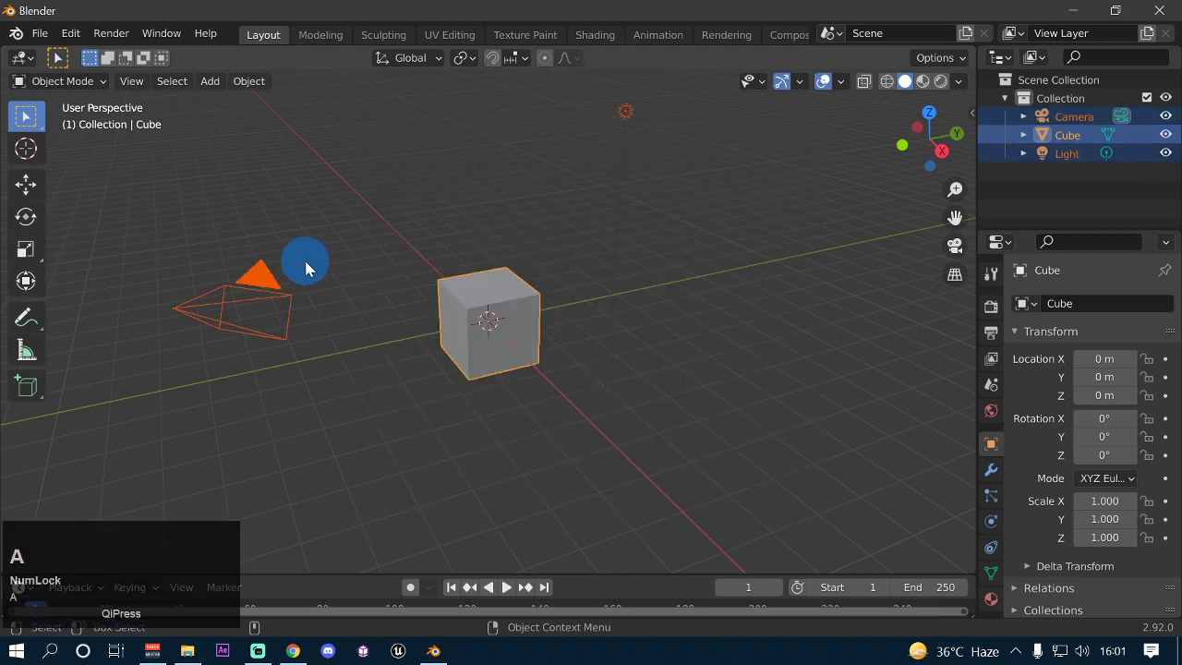
key(Delete)
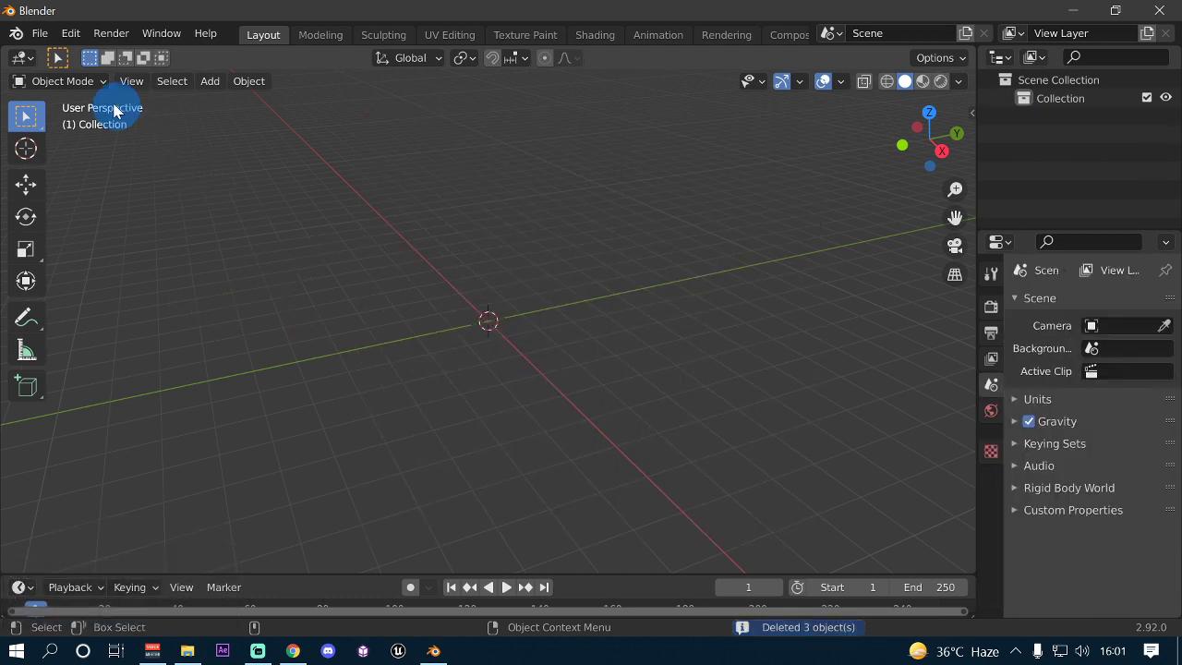
click(39, 33)
mouse_move(138, 294)
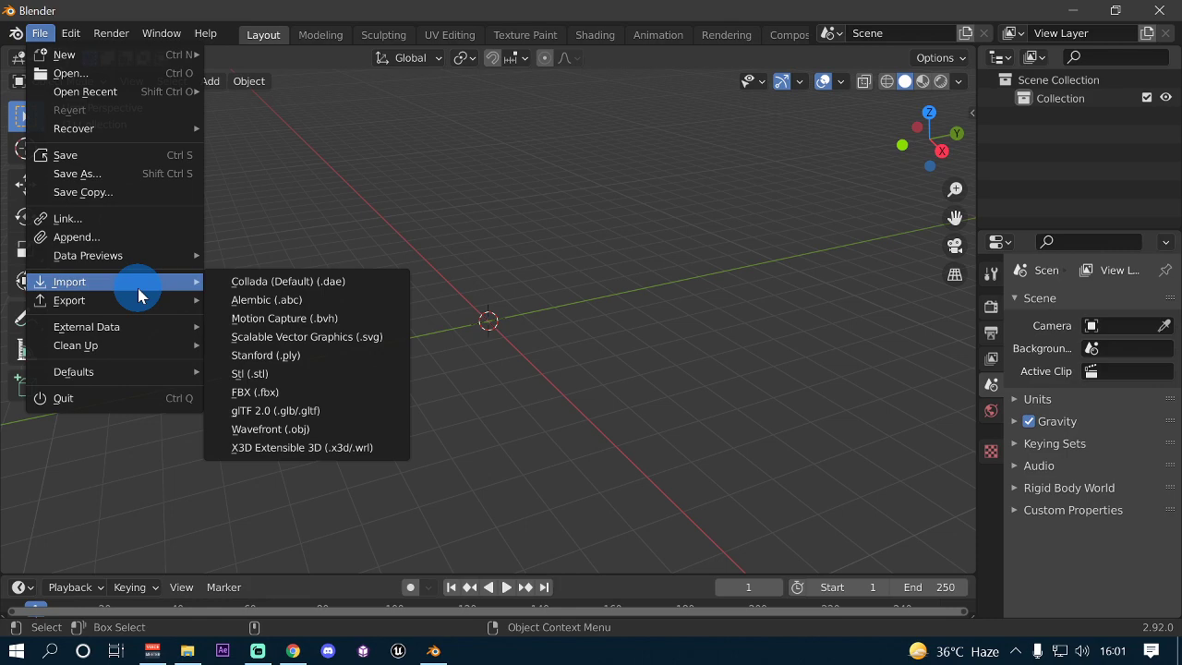
- Import Ninja Idle.fbx from the Desktop as an FBX armature
click(278, 392)
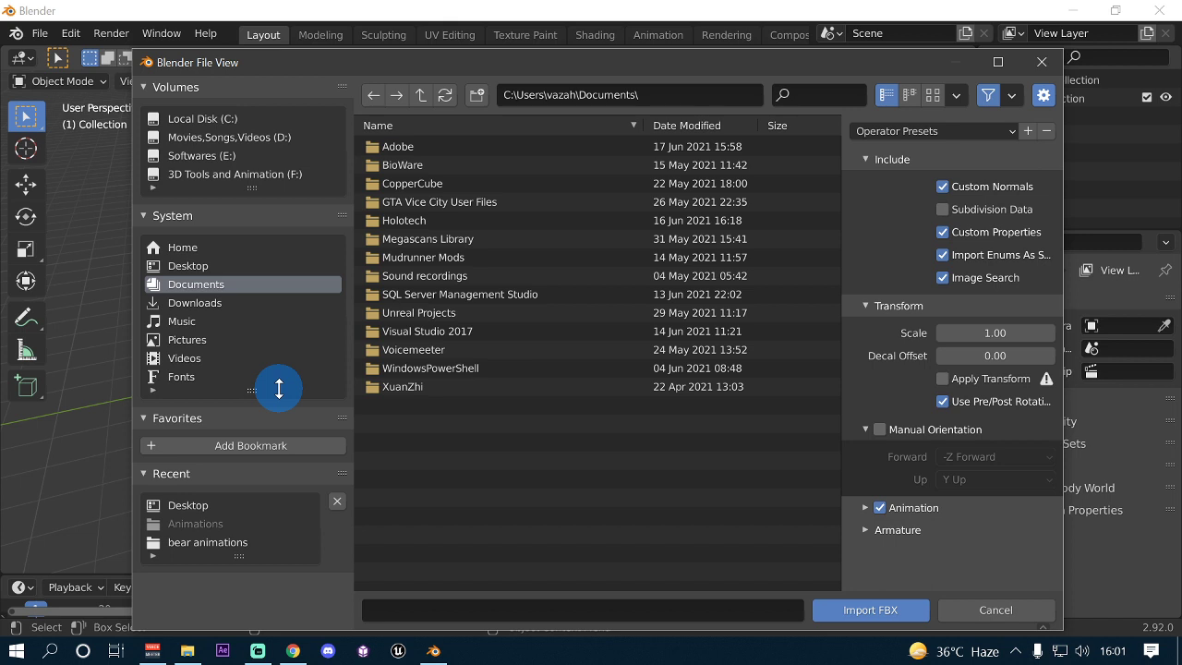
click(209, 265)
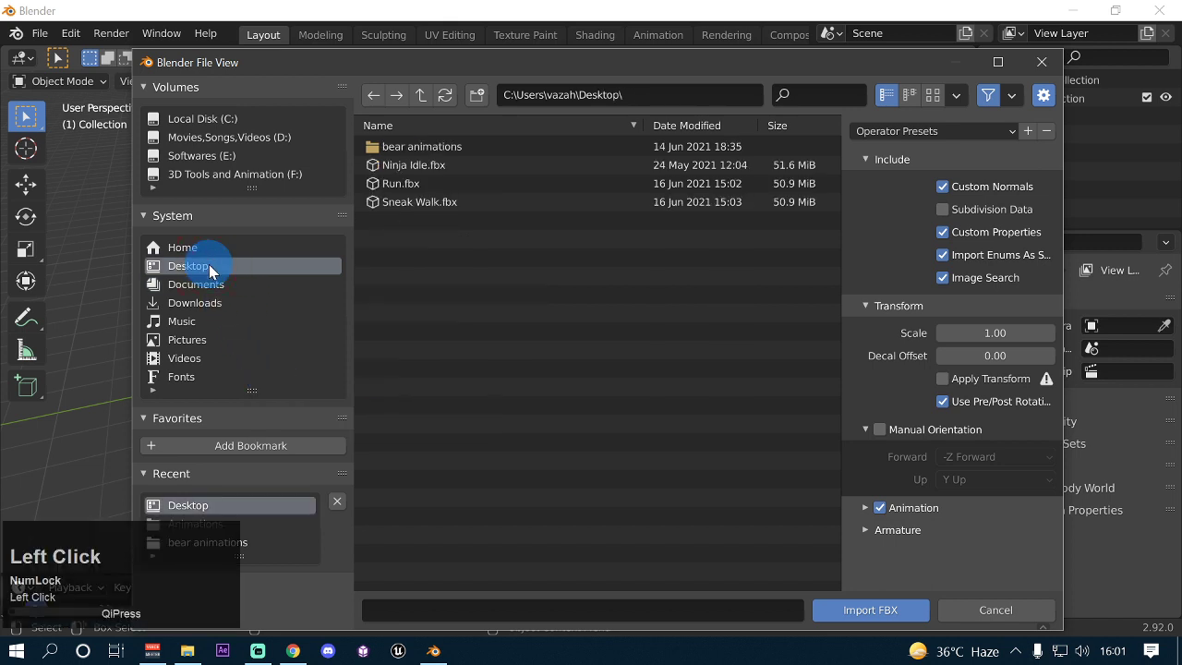
click(415, 164)
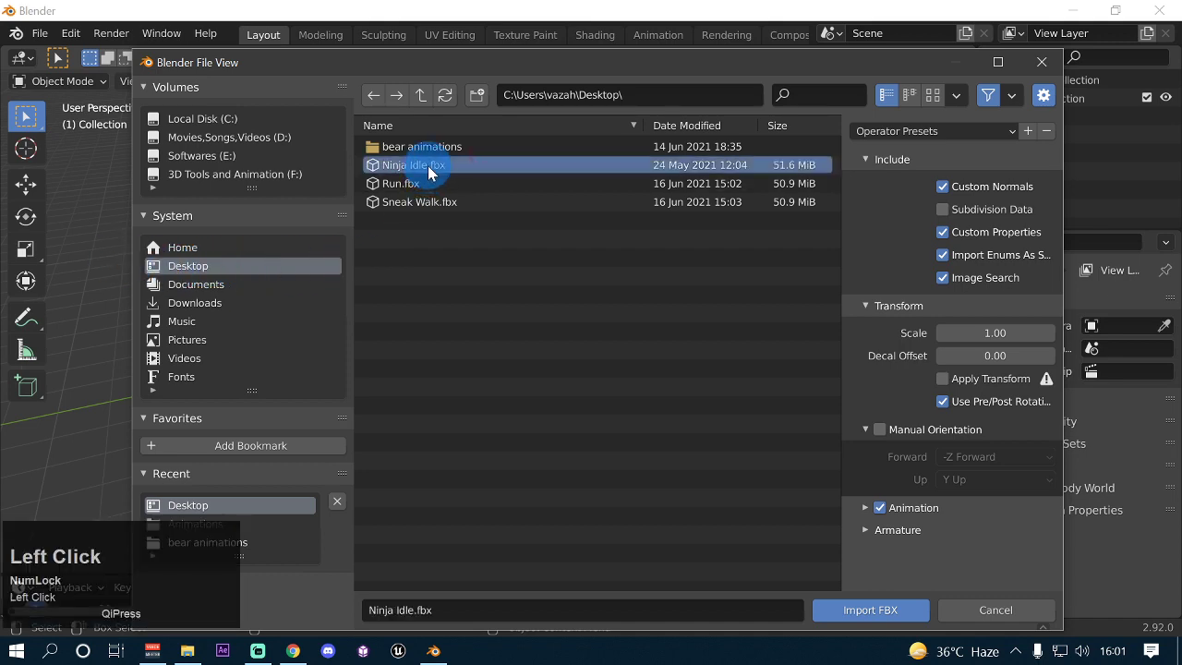
click(901, 613)
scroll(663, 302, up, 3)
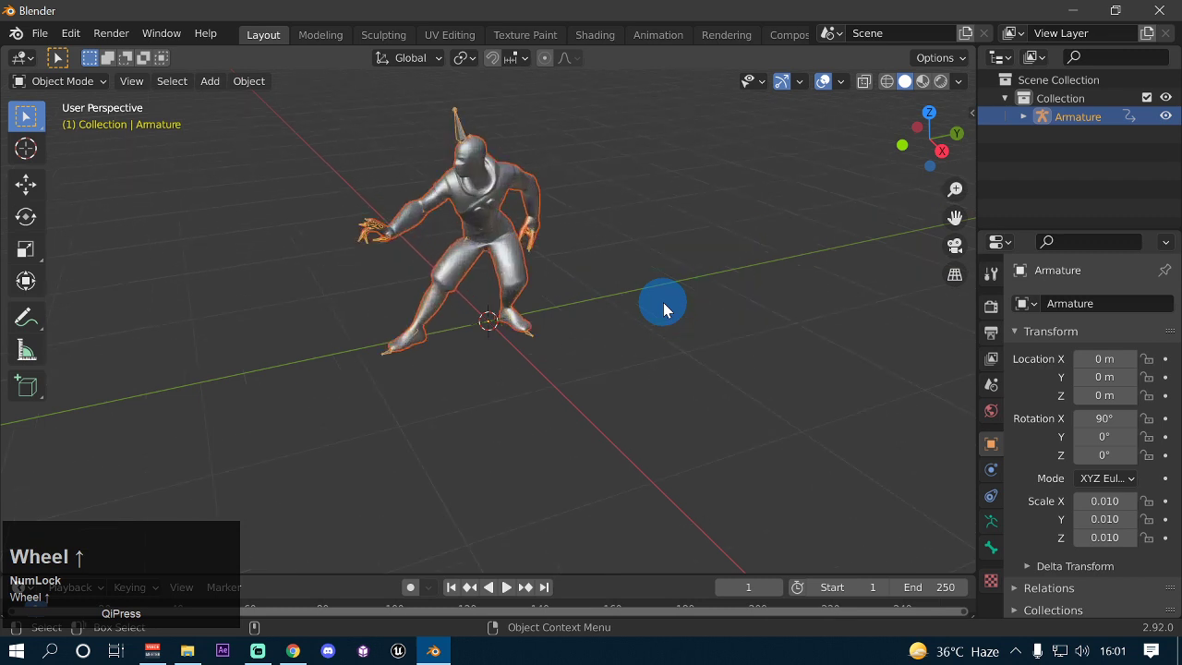
- Enlarge the timeline, scrub through the Ninja Idle poses, and orbit around the character
middle_drag(663, 301, 564, 297)
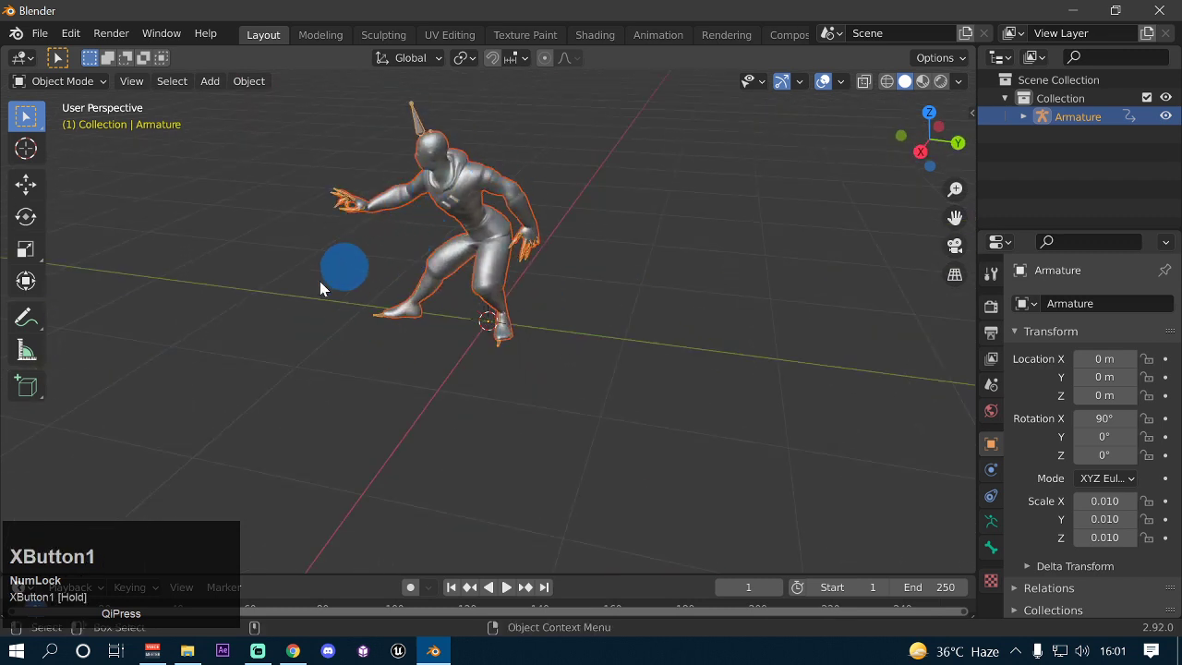
drag(203, 528, 1140, 522)
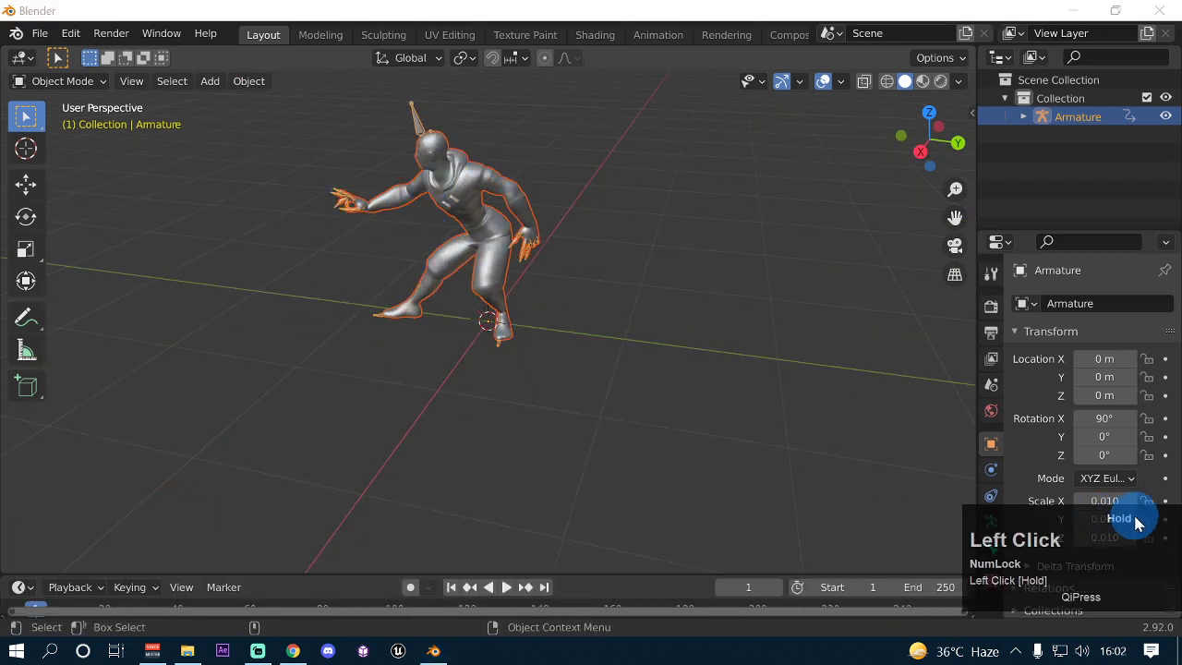
drag(599, 572, 591, 477)
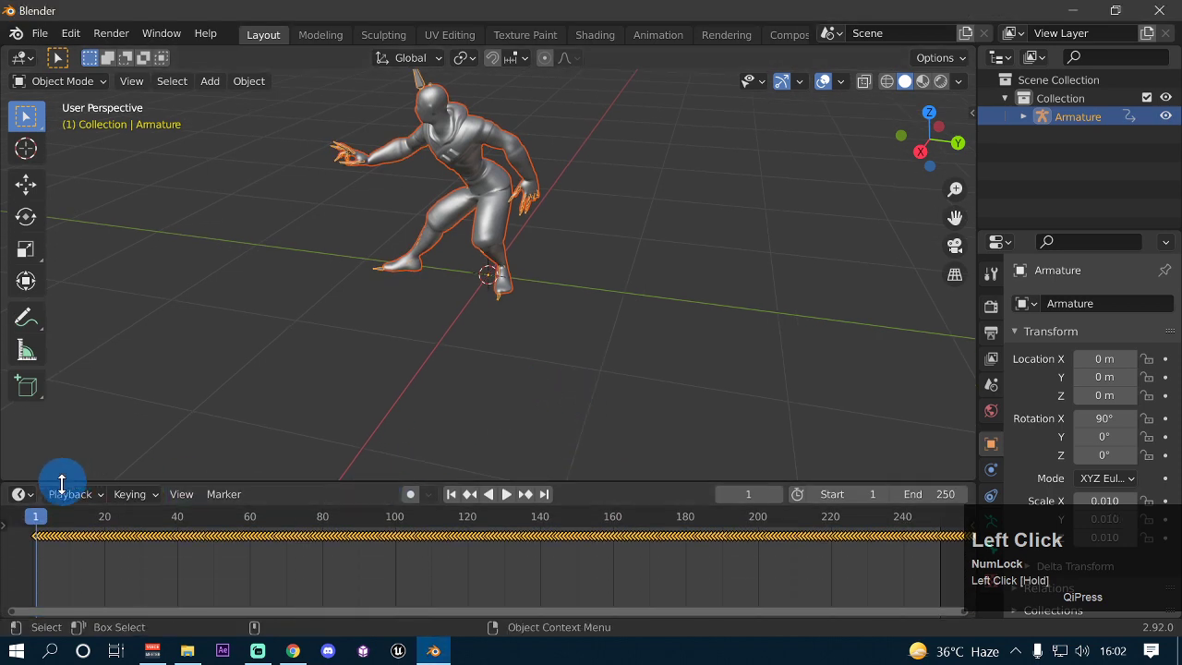
mouse_move(37, 517)
mouse_down()
mouse_move(152, 534)
mouse_move(905, 533)
mouse_move(65, 533)
mouse_move(31, 520)
mouse_up()
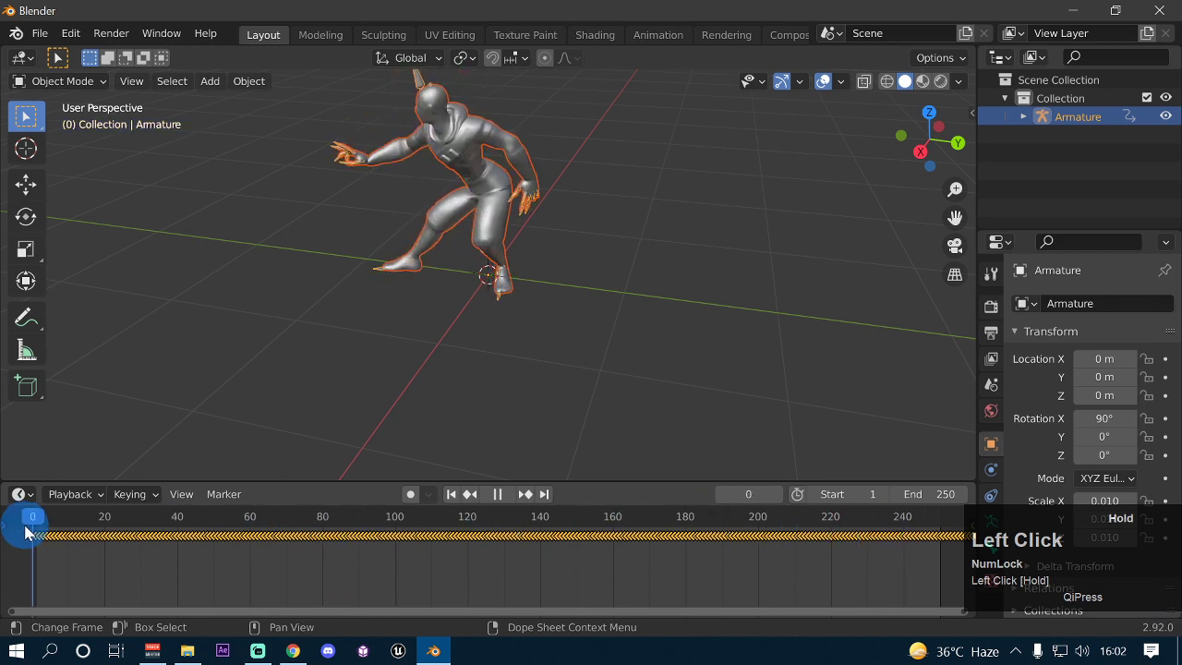
scroll(420, 301, up, 3)
middle_drag(250, 253, 318, 234)
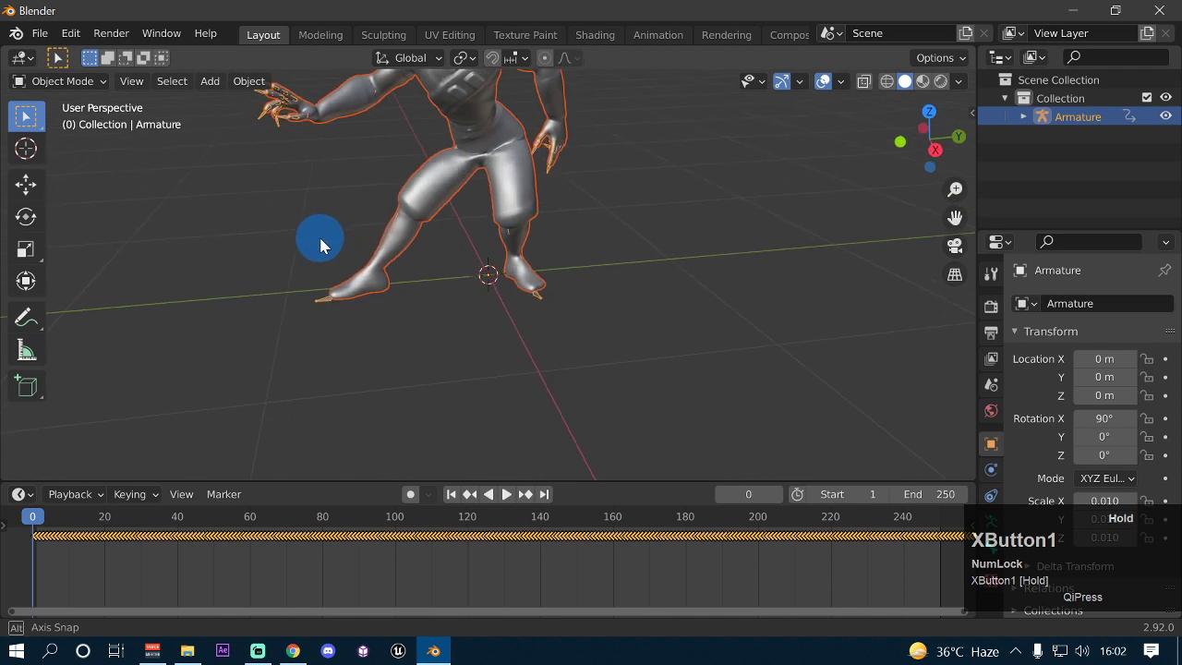
scroll(319, 234, down, 3)
scroll(395, 221, up, 2)
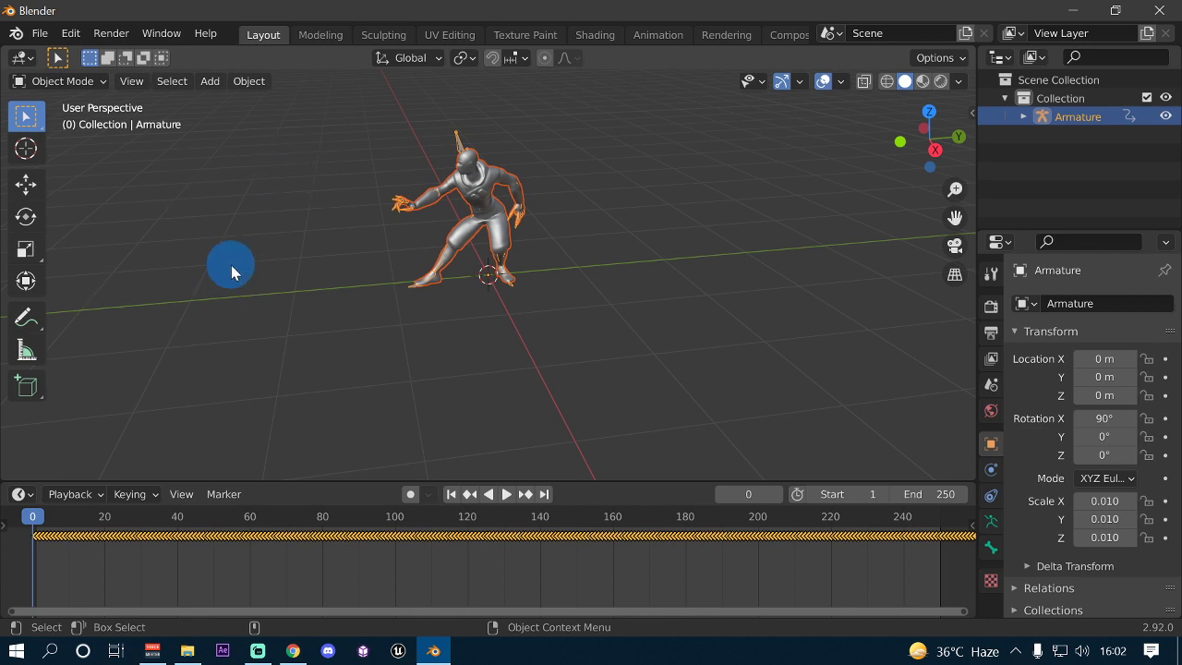
- Switch the timeline to a Dope Sheet in Action Editor mode showing Armature|mixamo
click(20, 494)
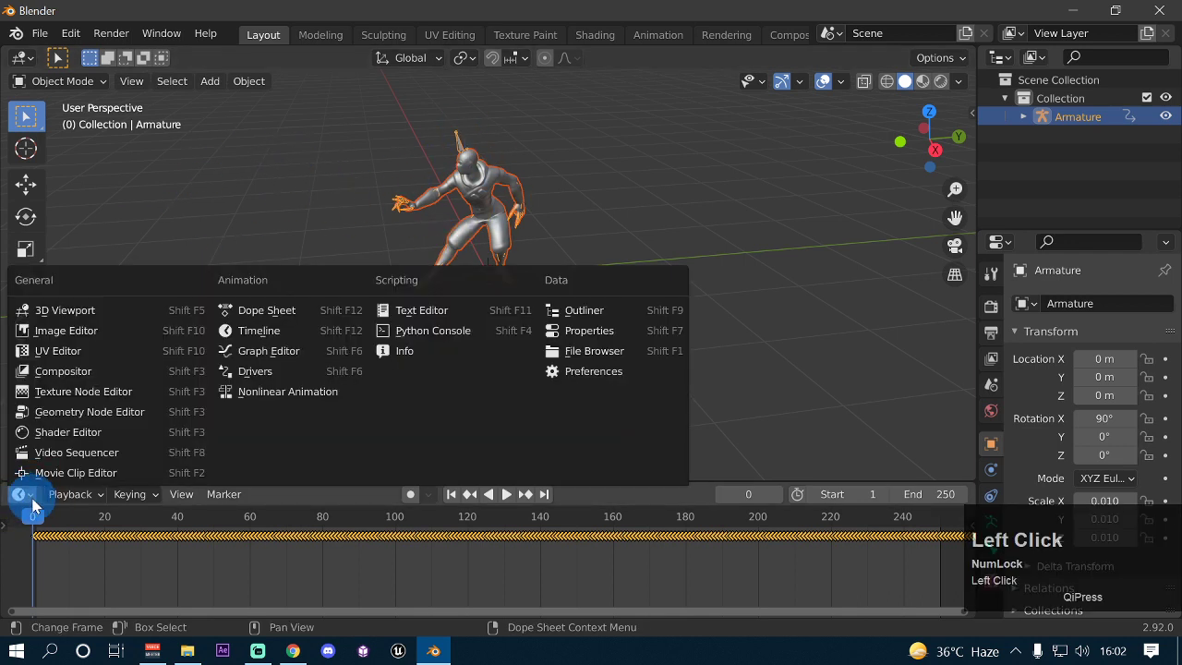
click(17, 493)
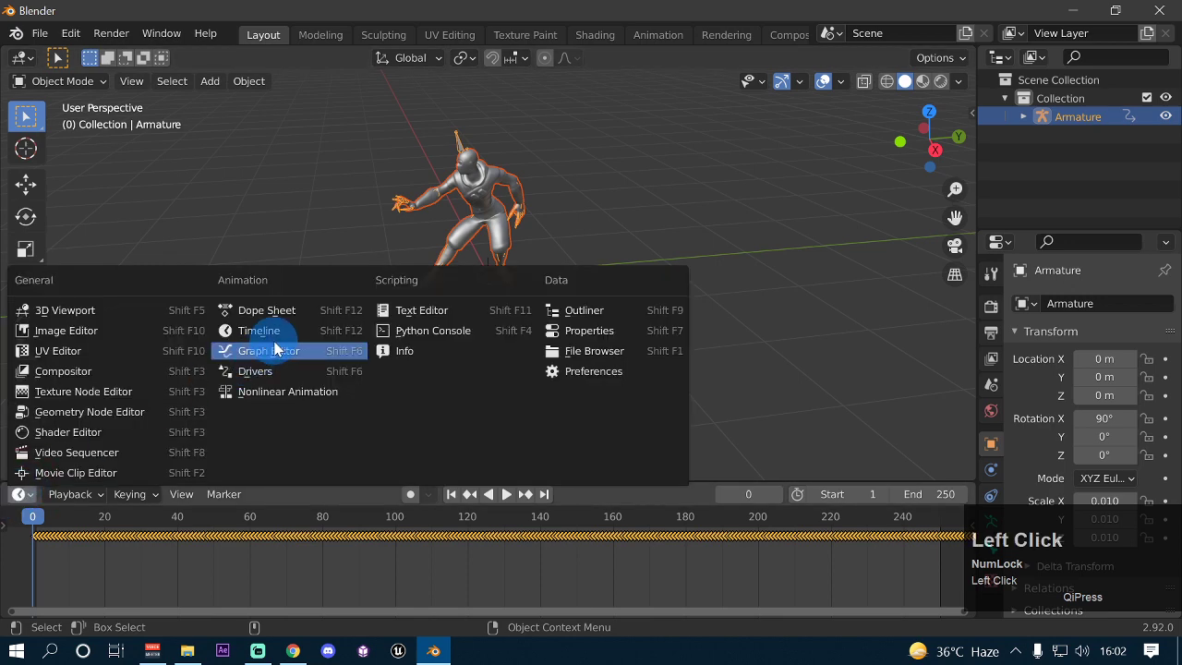
click(305, 313)
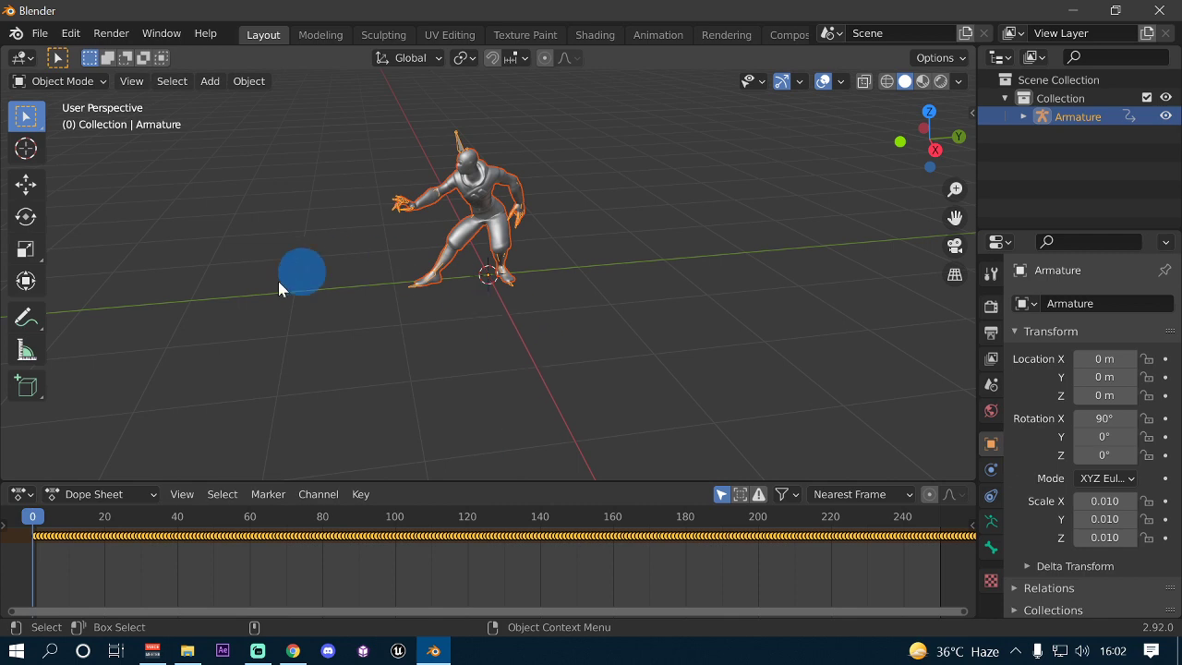
click(150, 494)
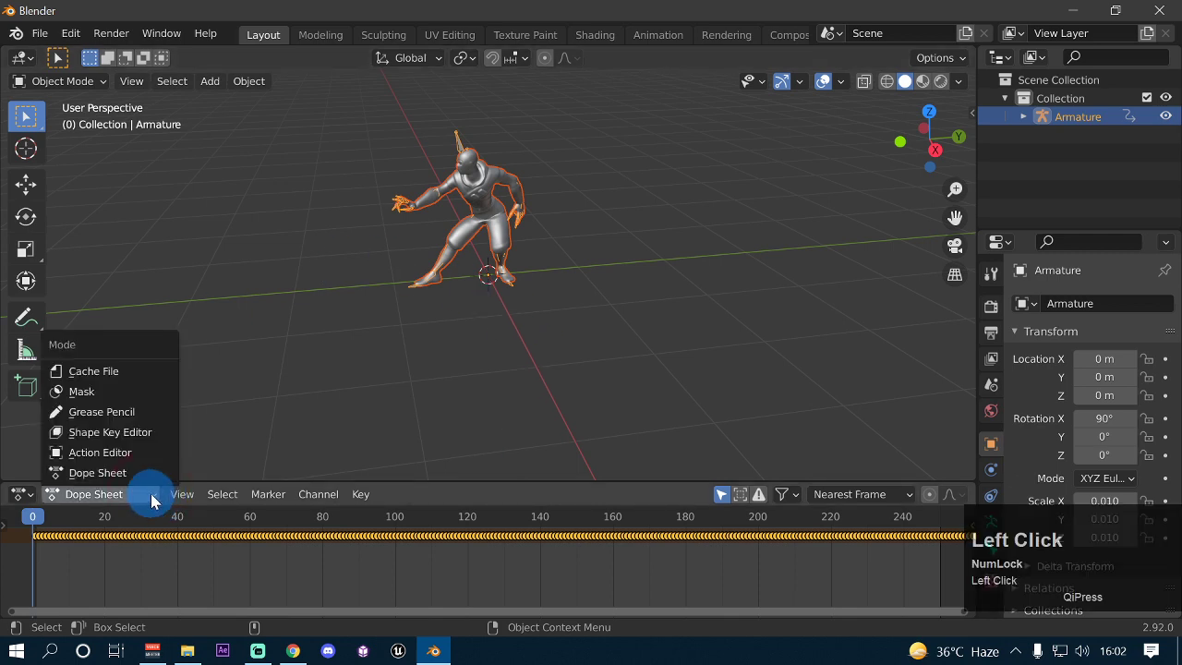
click(112, 456)
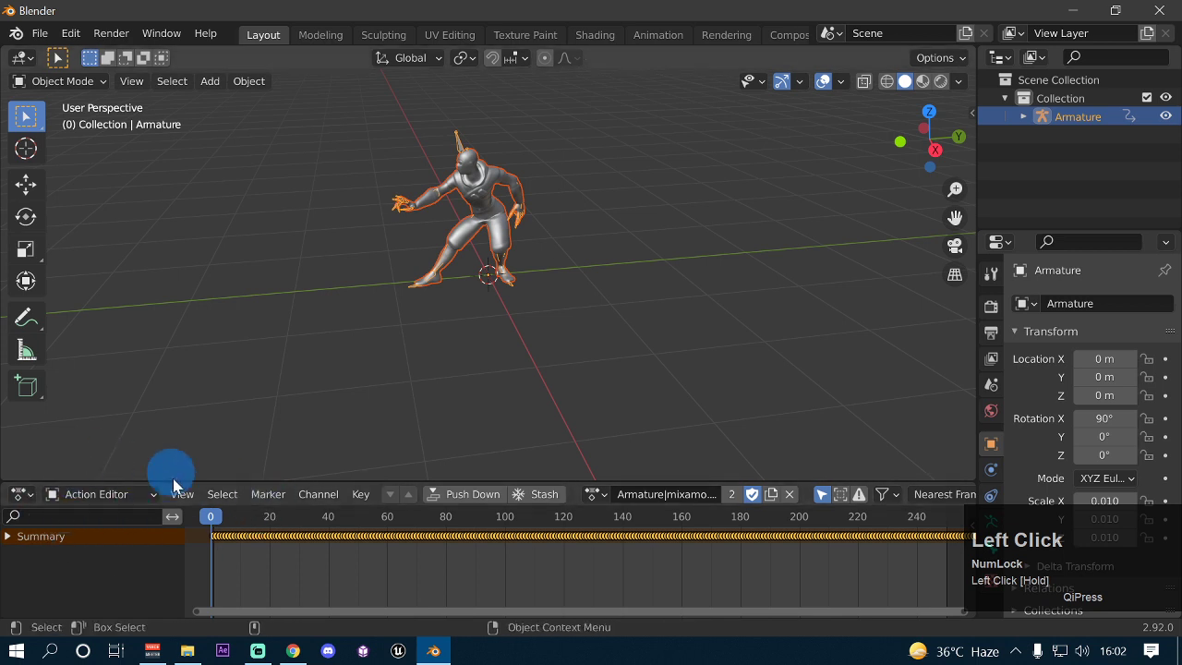
- Rename the Armature|mixamo action to 'idle' and scrub through its poses
click(595, 496)
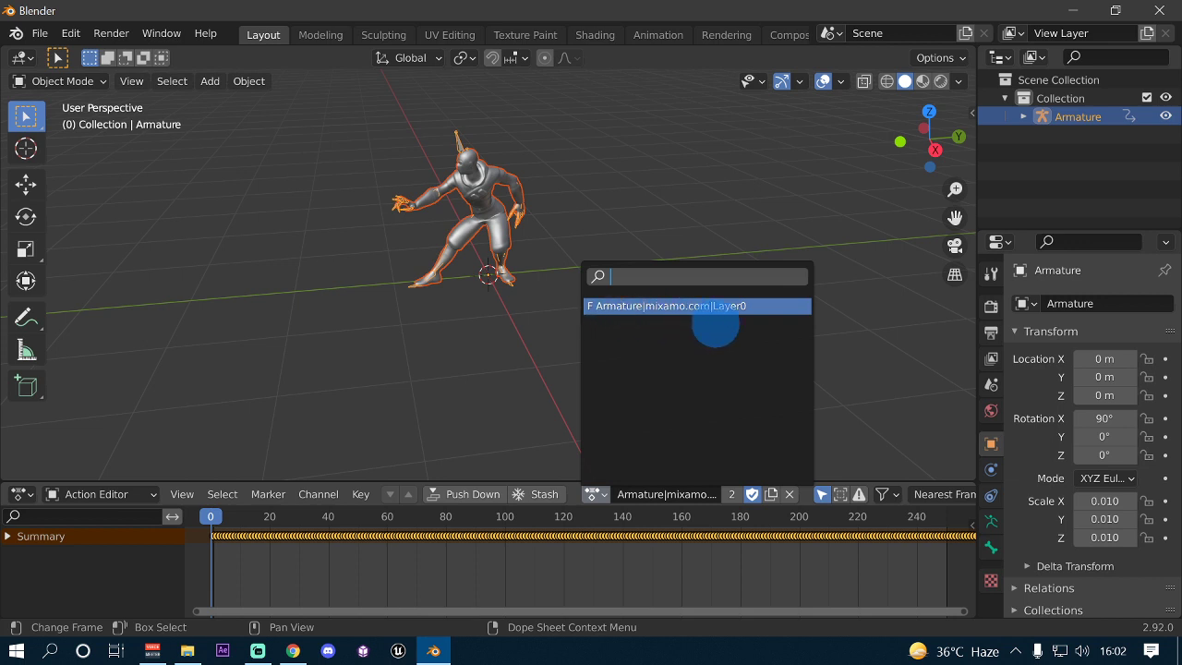
click(708, 506)
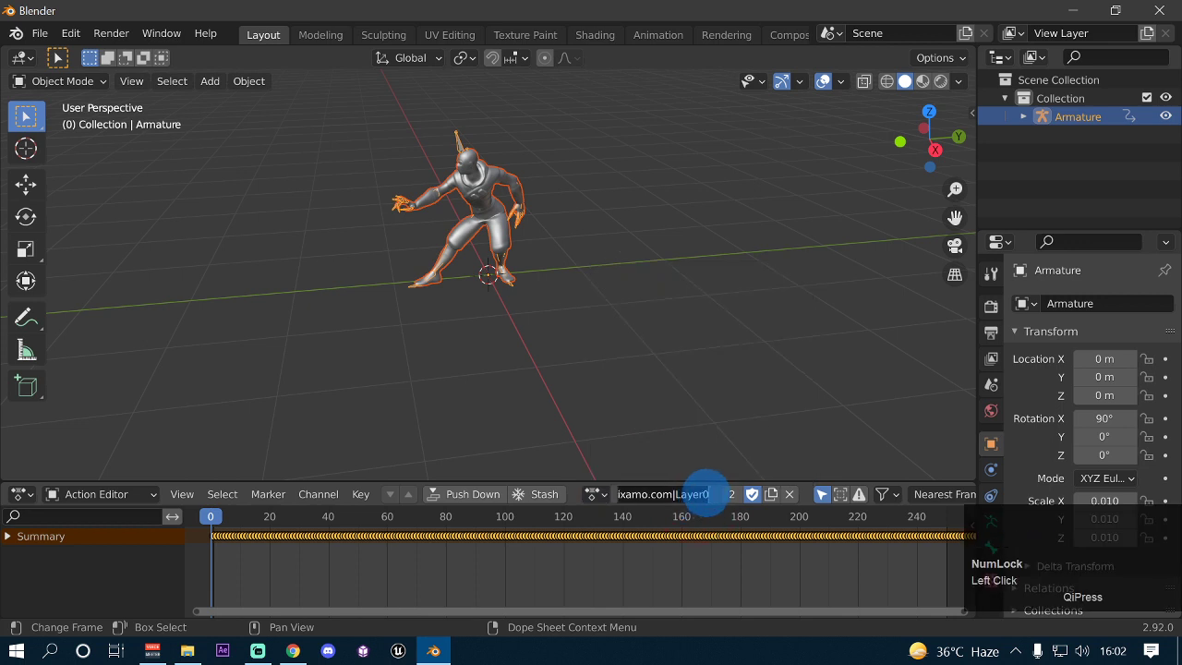
key(ctrl+a)
key(BackSpace)
key(Num_Lock)
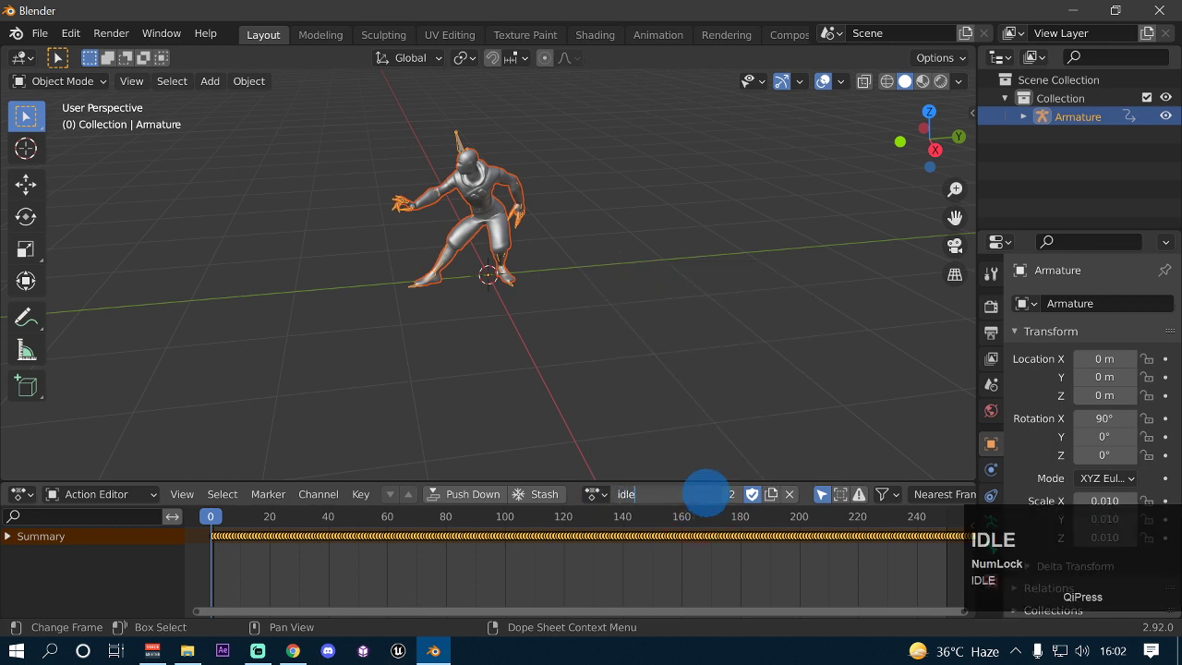
click(214, 519)
mouse_move(214, 522)
mouse_down()
mouse_move(970, 520)
mouse_move(211, 519)
mouse_up()
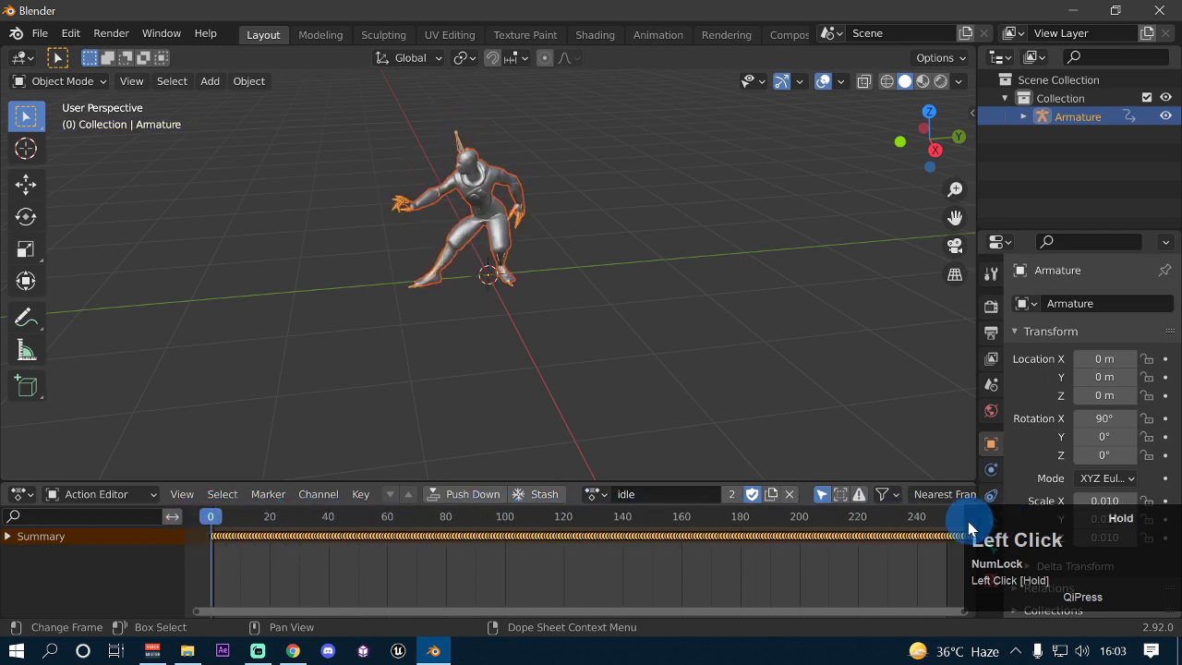
- Play the idle action at 30 fps, stop it, and drag the playhead back to frame 0
key(space)
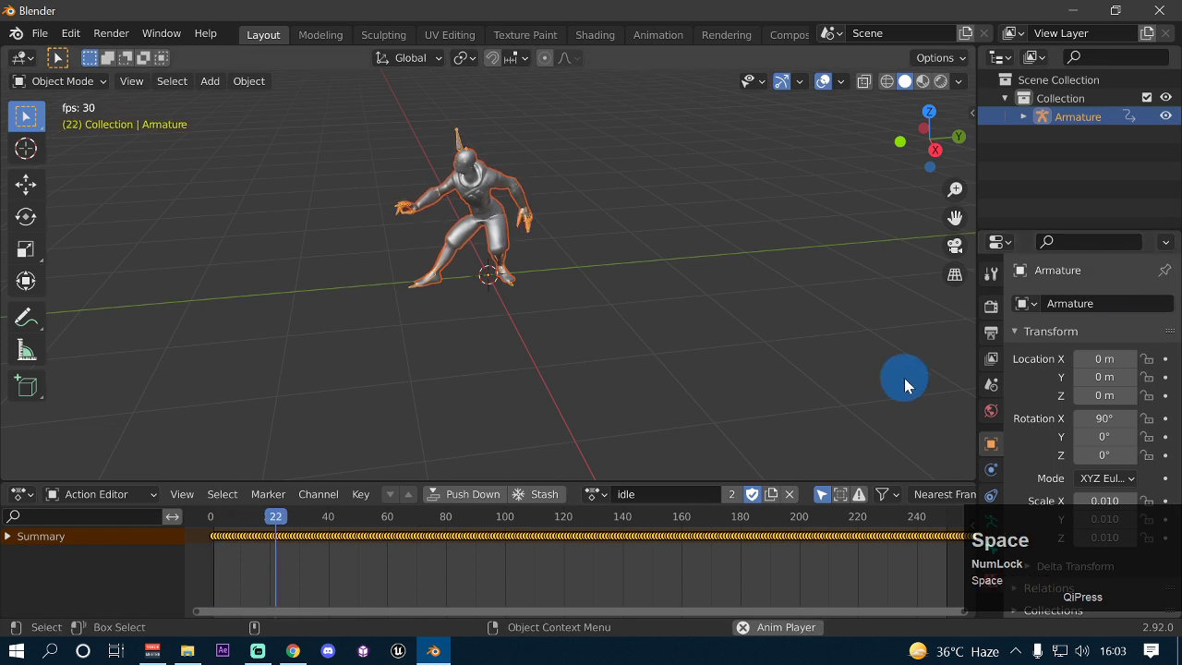
key(space)
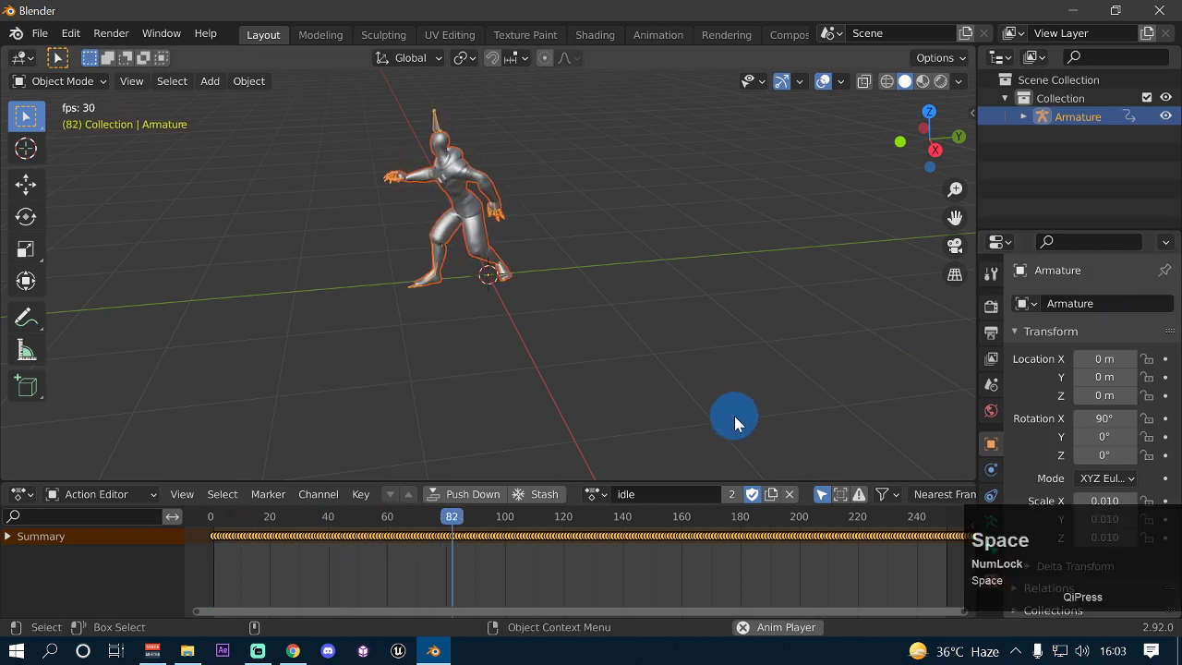
click(569, 522)
drag(566, 523, 197, 509)
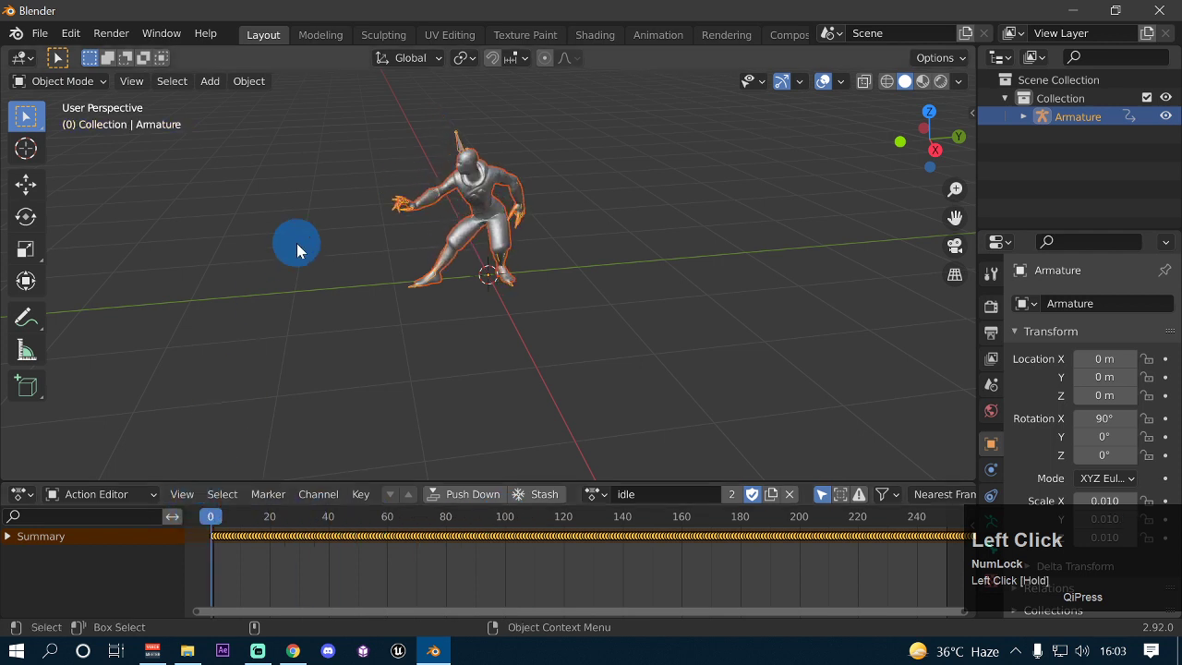
- Import Run.fbx, delete the extra Armature.001, and reselect the original ninja Armature
click(40, 33)
mouse_move(125, 279)
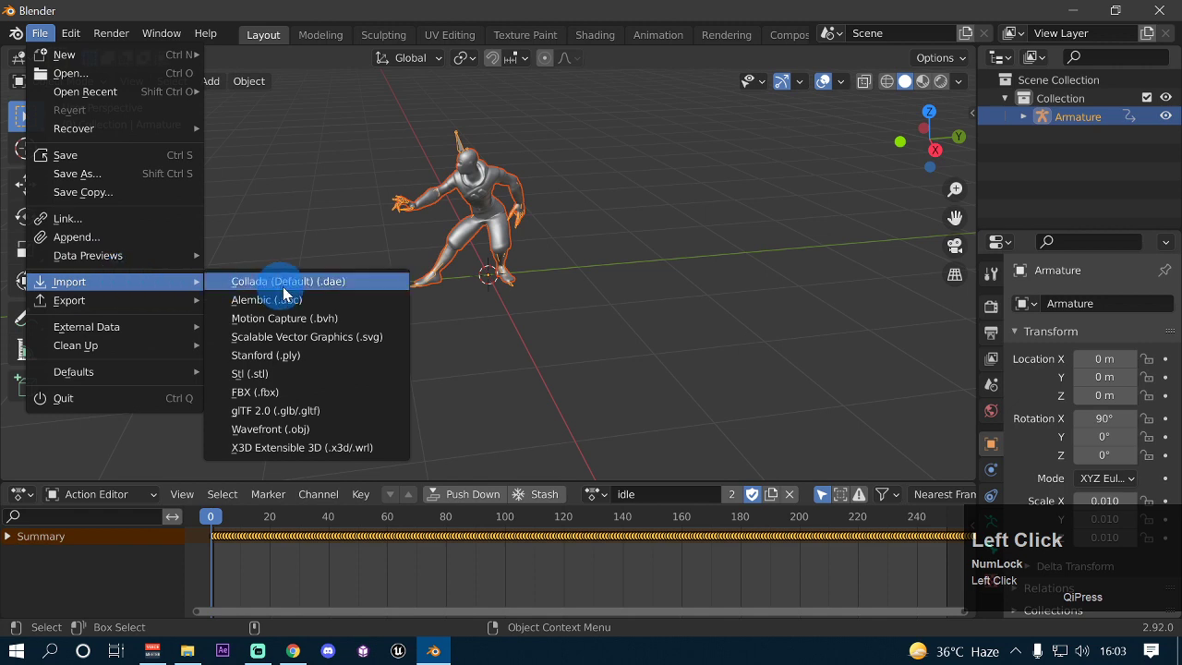
click(293, 392)
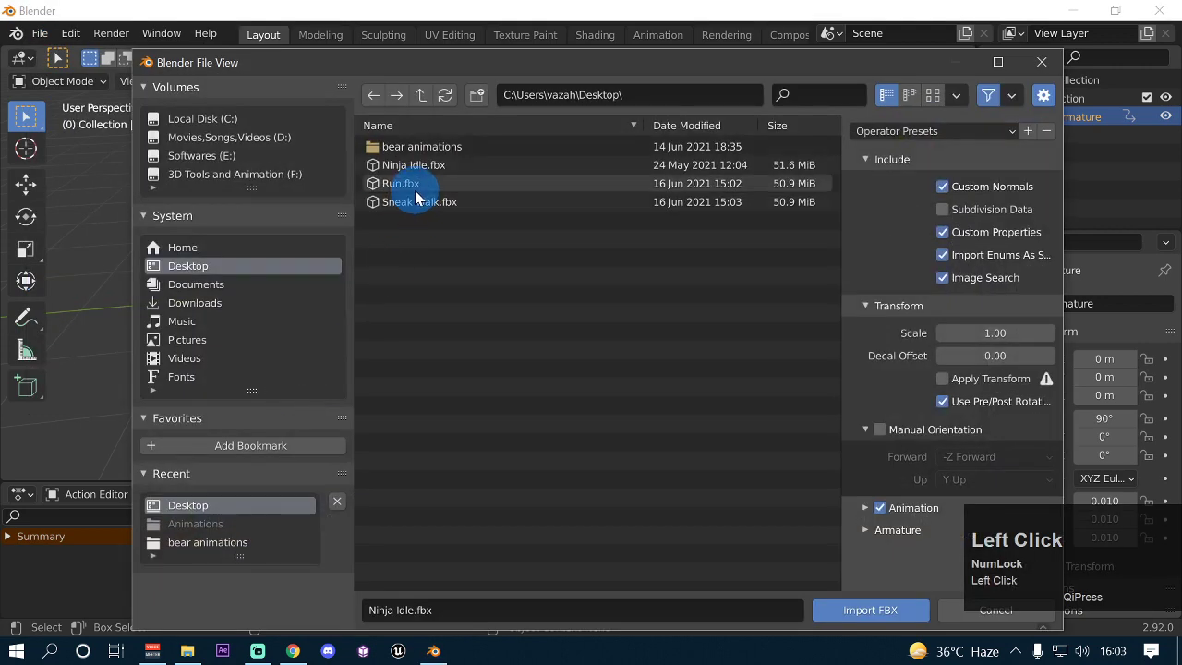
click(416, 186)
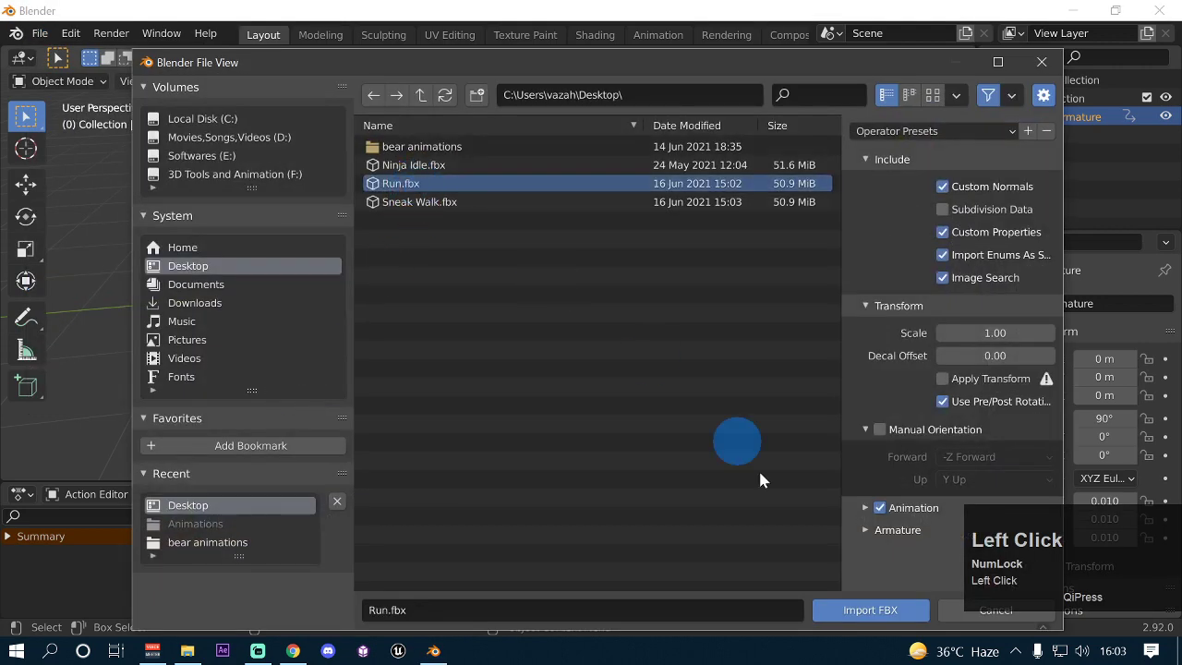
click(826, 614)
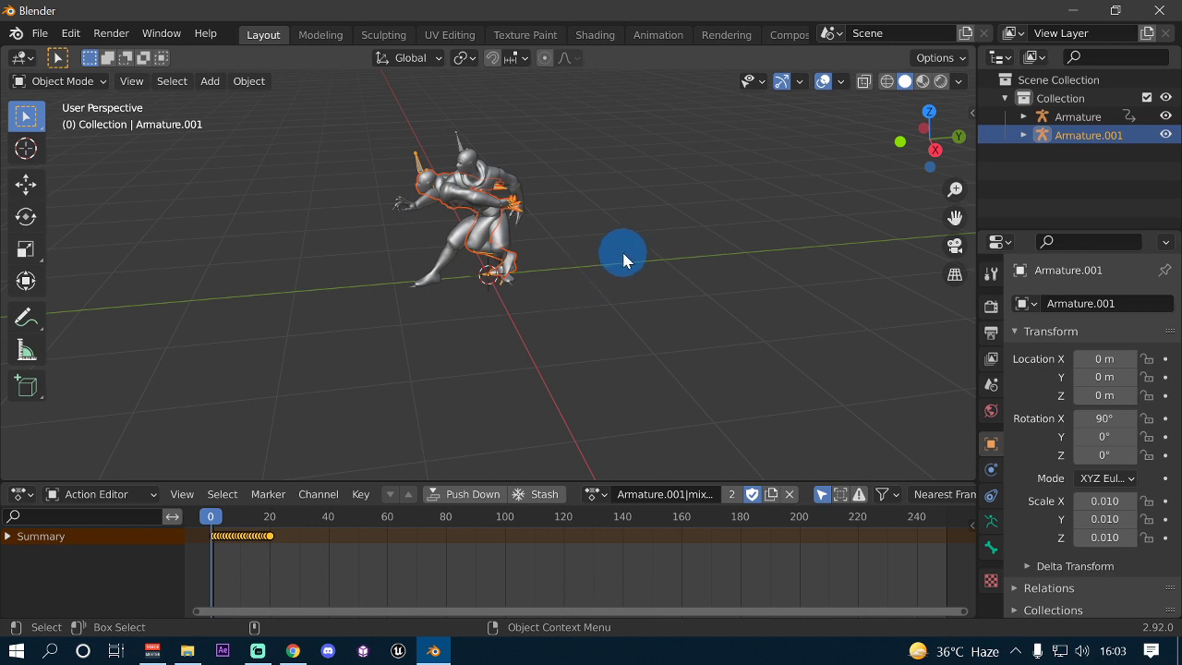
key(Delete)
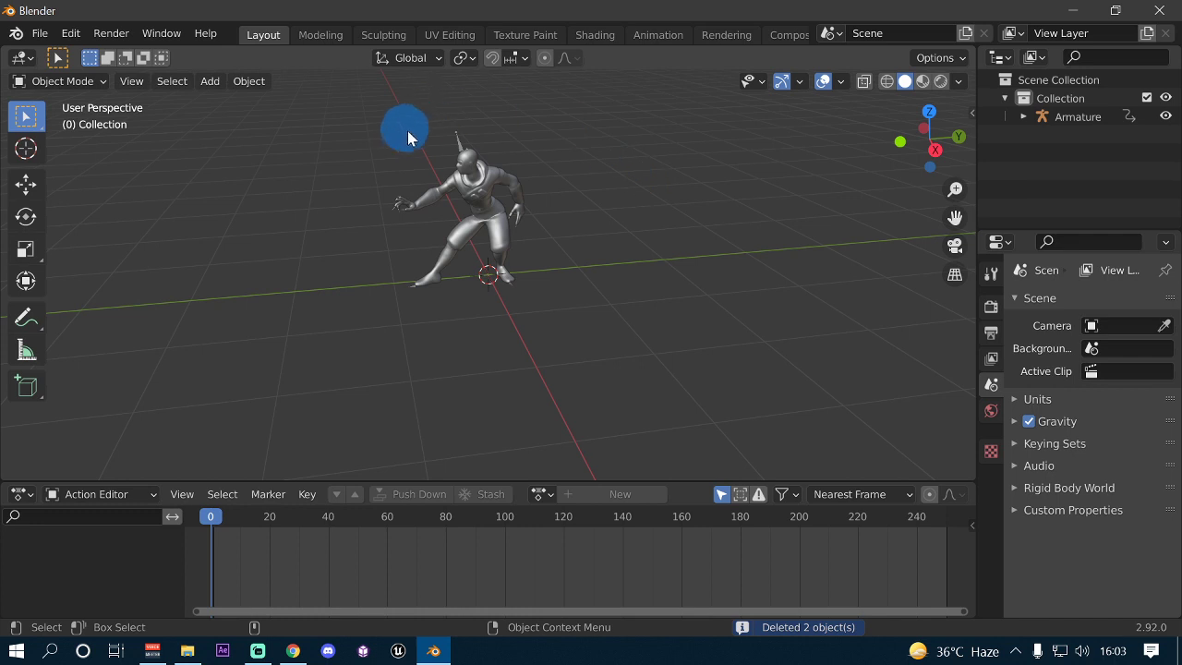
click(458, 134)
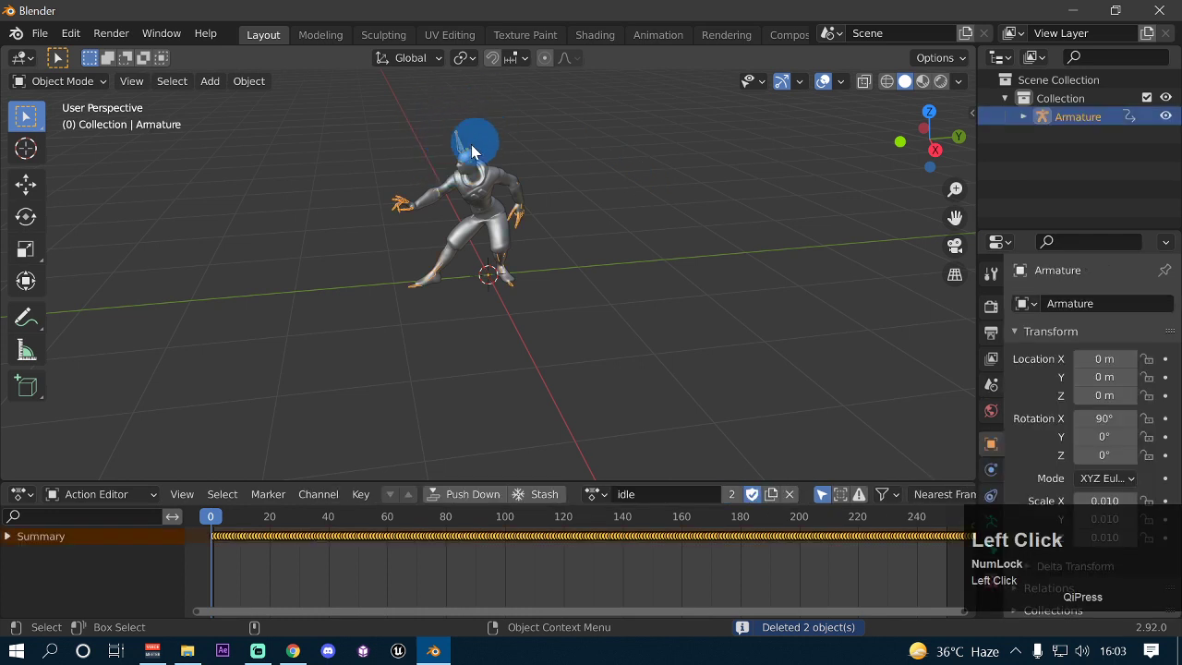
- Assign the imported Armature.001|mixamo.com|Layer0 action to the Armature and scrub through it
click(593, 494)
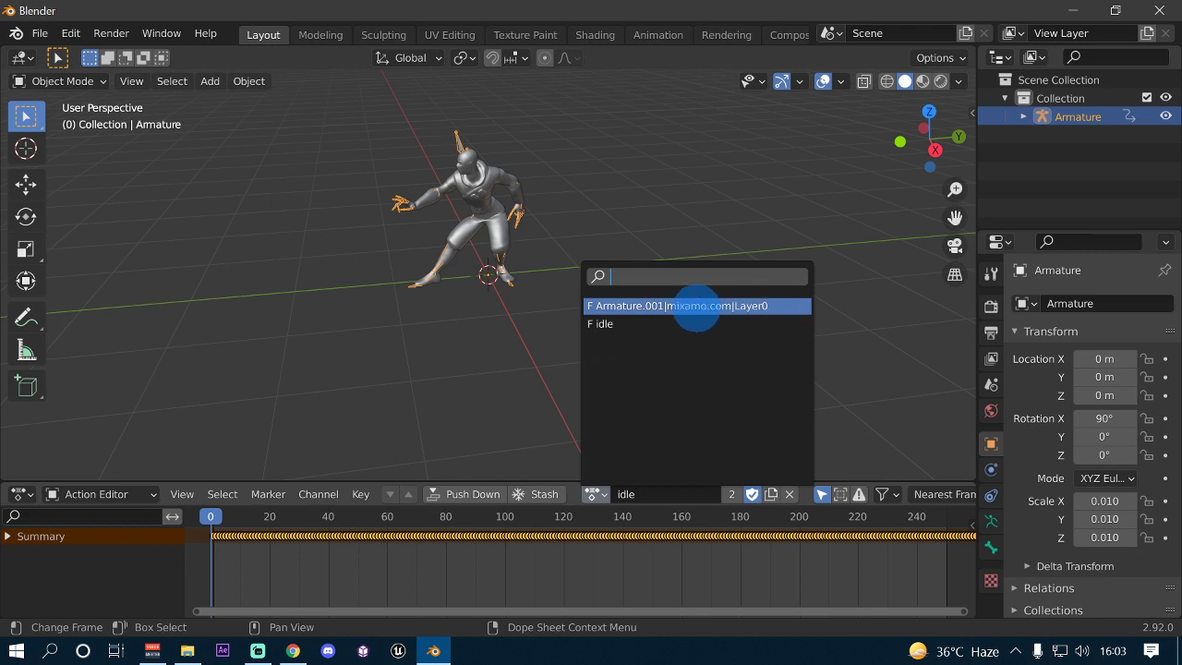
click(696, 305)
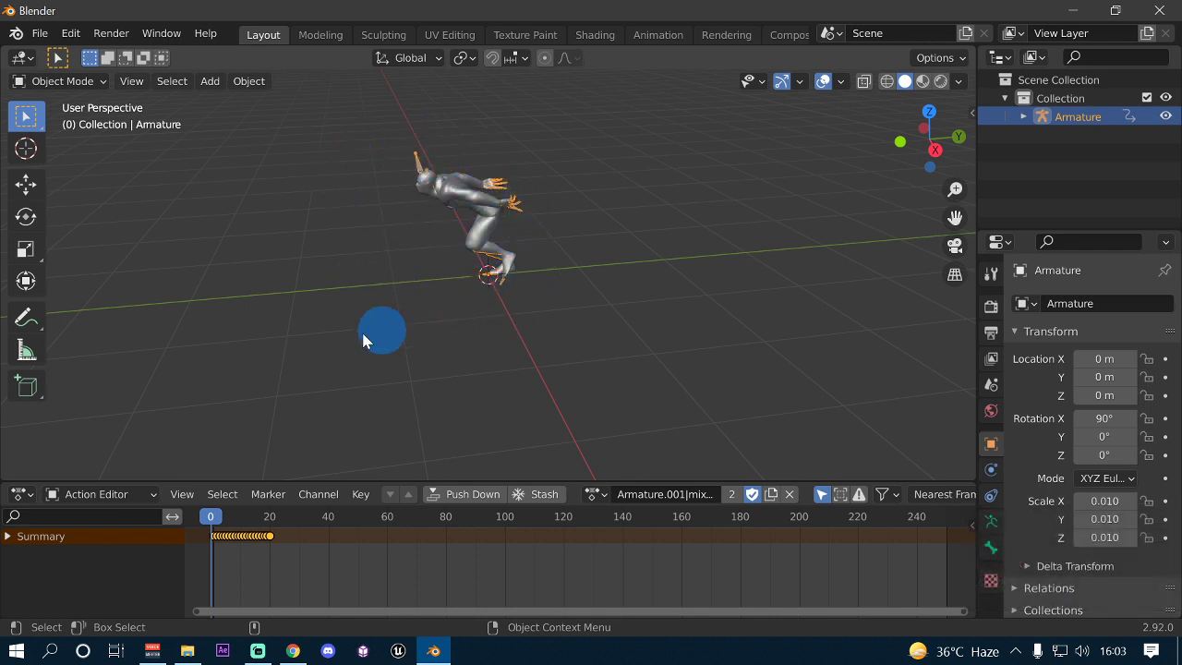
mouse_move(212, 516)
mouse_down()
mouse_move(283, 520)
mouse_move(211, 519)
mouse_up()
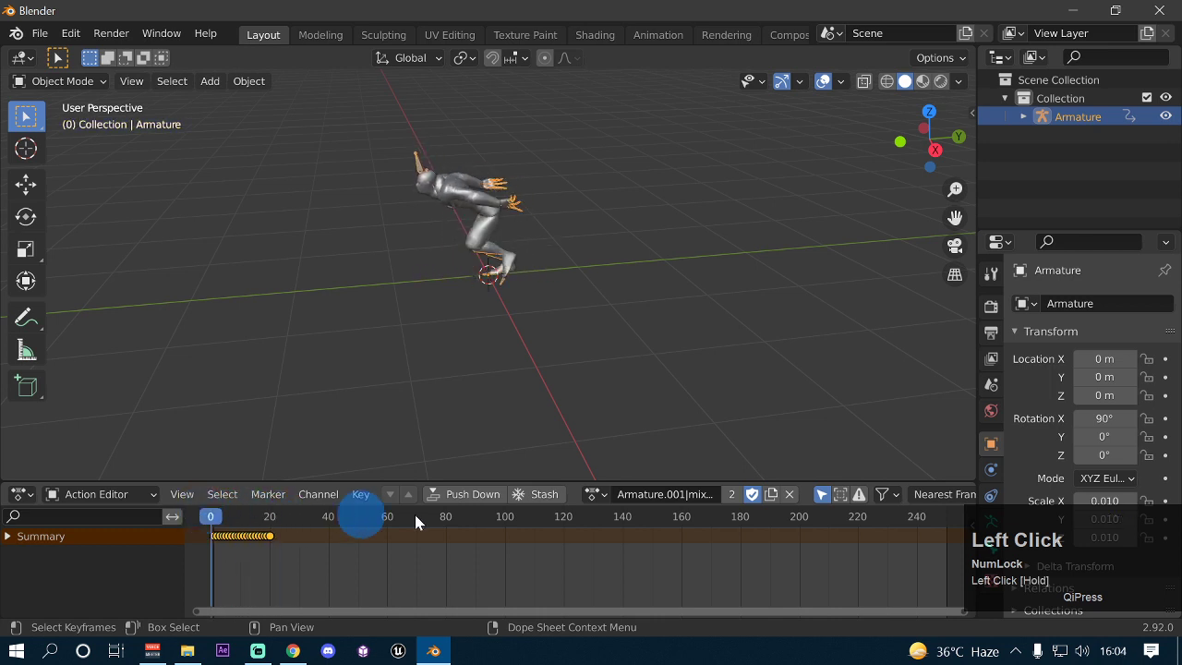
- Rename the action to 'run' and preview it from frame 0 on the timeline
click(674, 494)
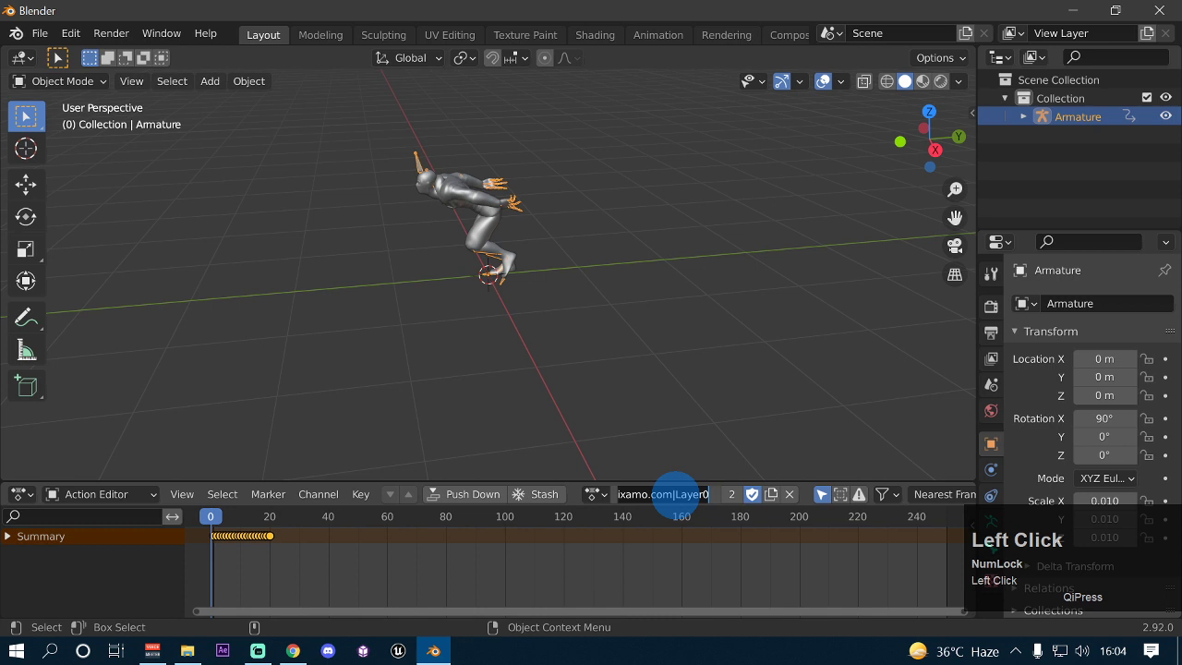
text(run)
key(Return)
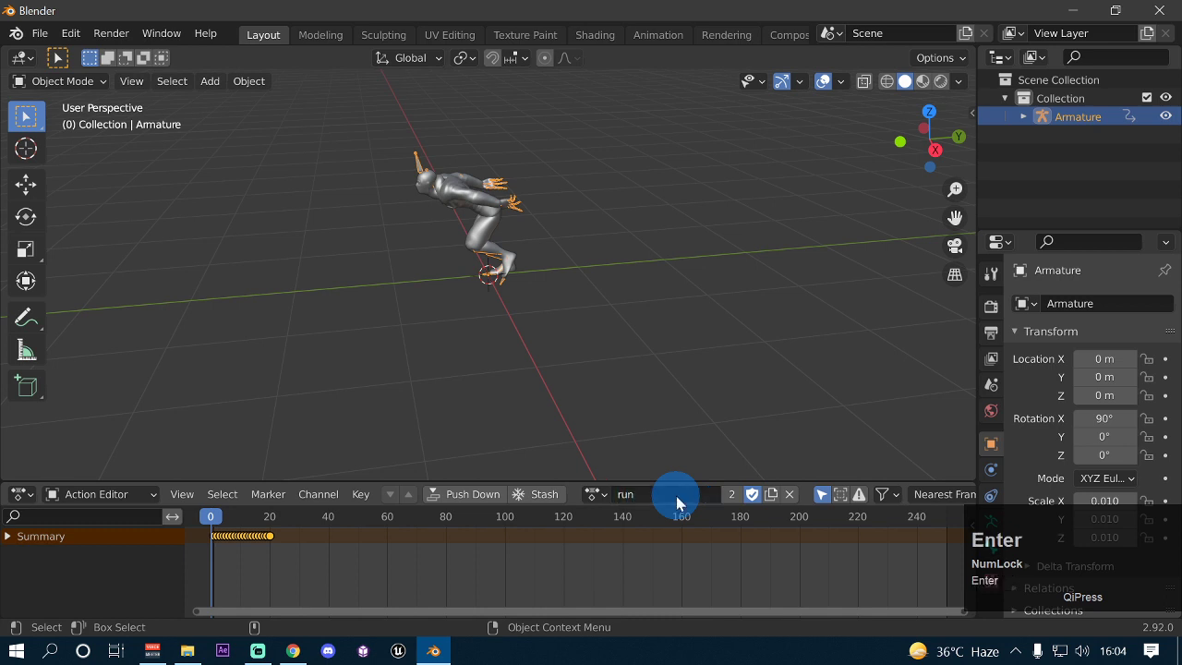
click(213, 520)
drag(213, 519, 250, 520)
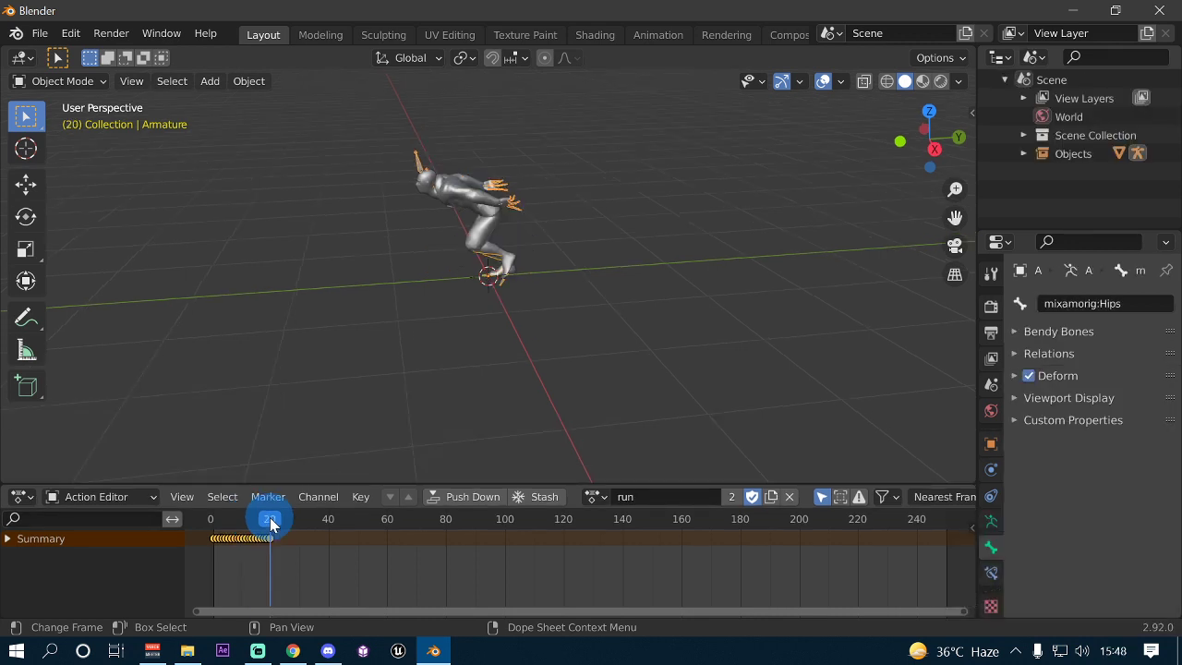
- Import Sneak Walk.fbx and delete the extra crouching character it adds
click(47, 39)
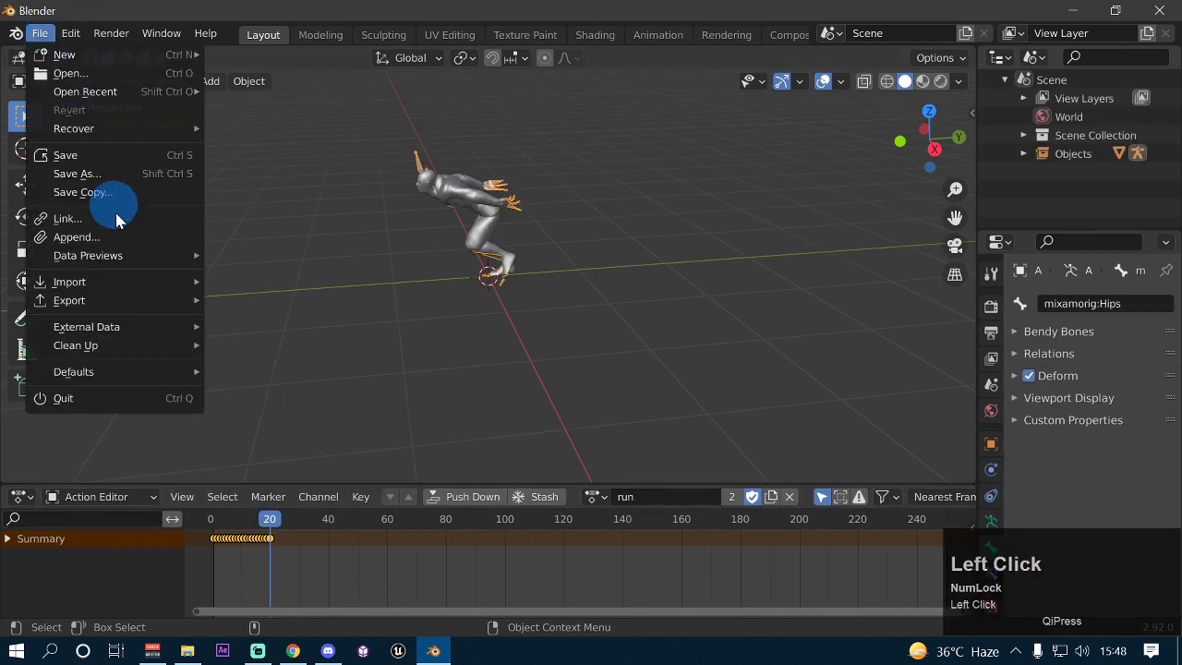
mouse_move(140, 284)
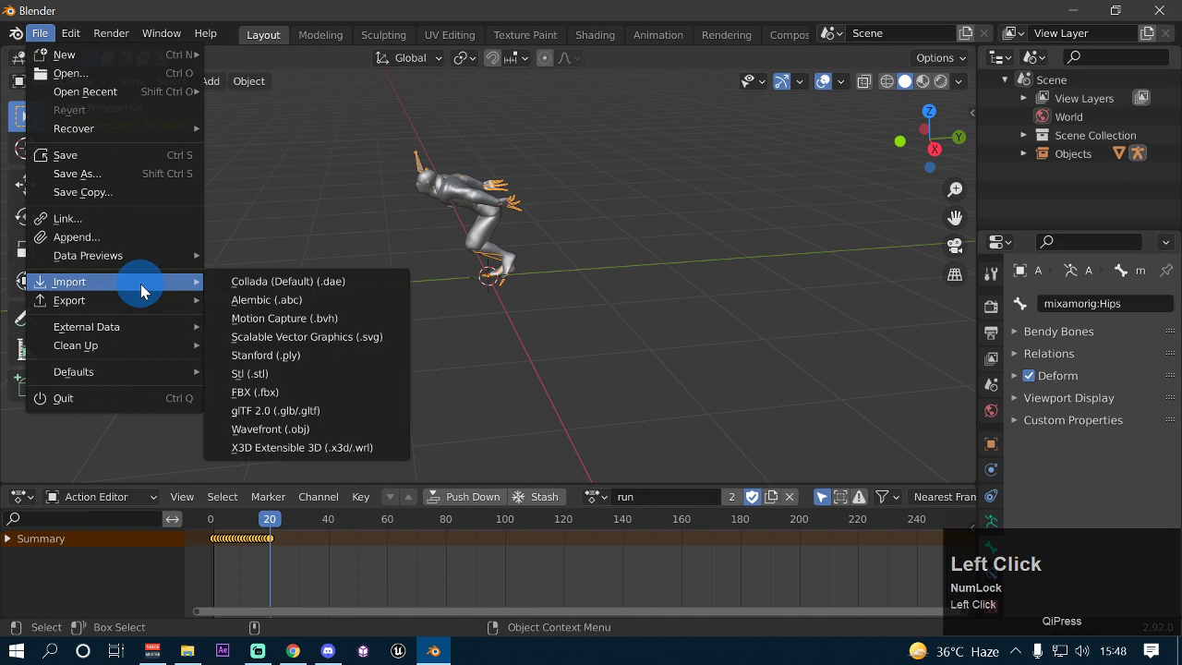
click(287, 390)
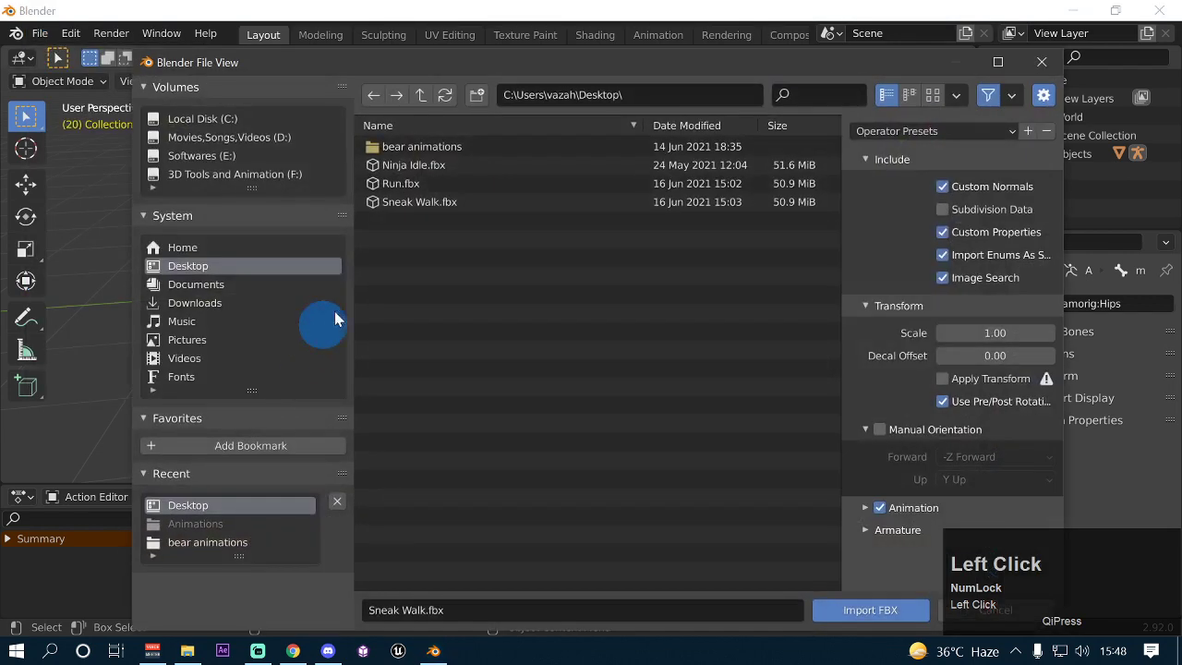
click(422, 203)
click(848, 613)
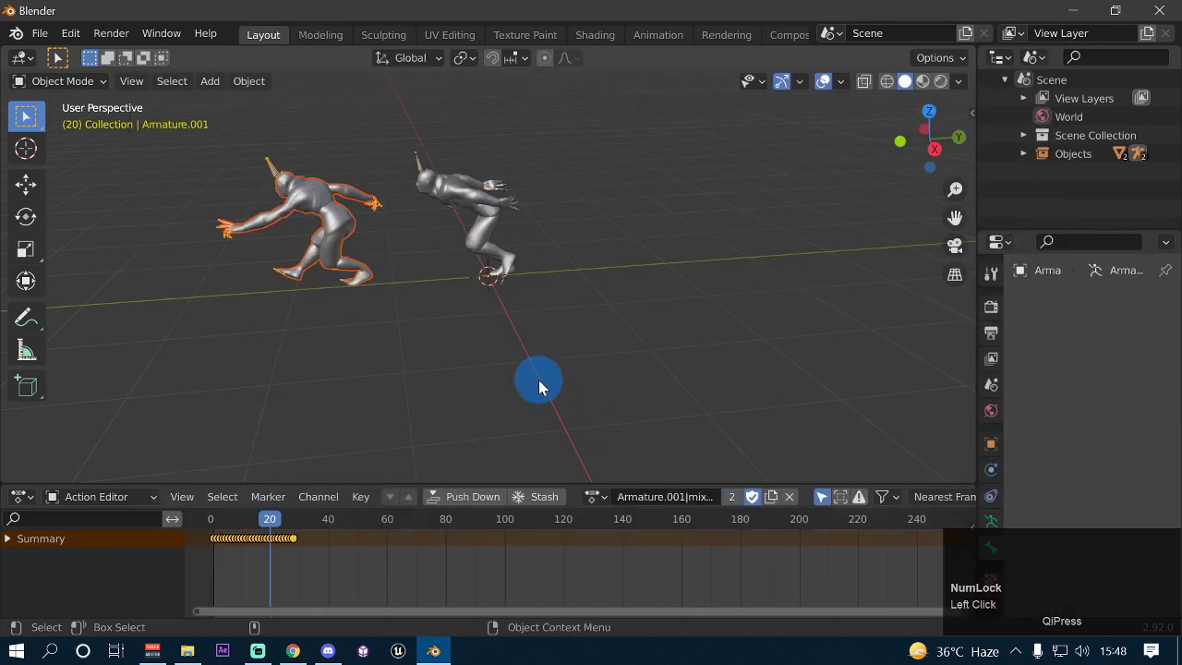
click(294, 297)
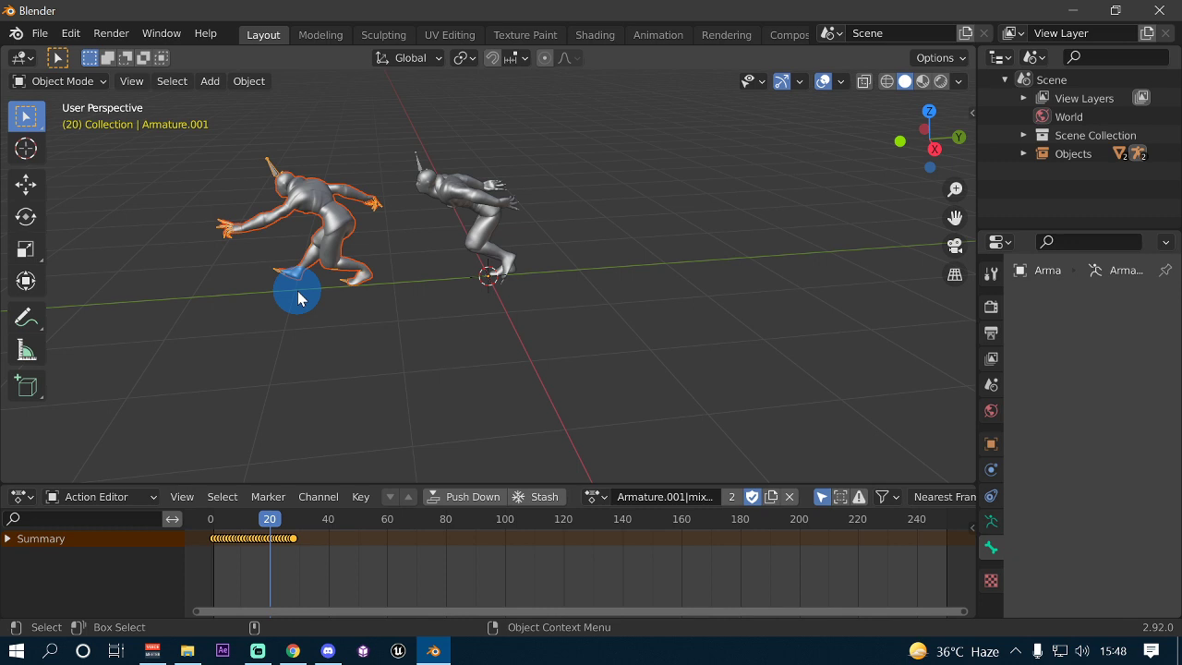
key(Delete)
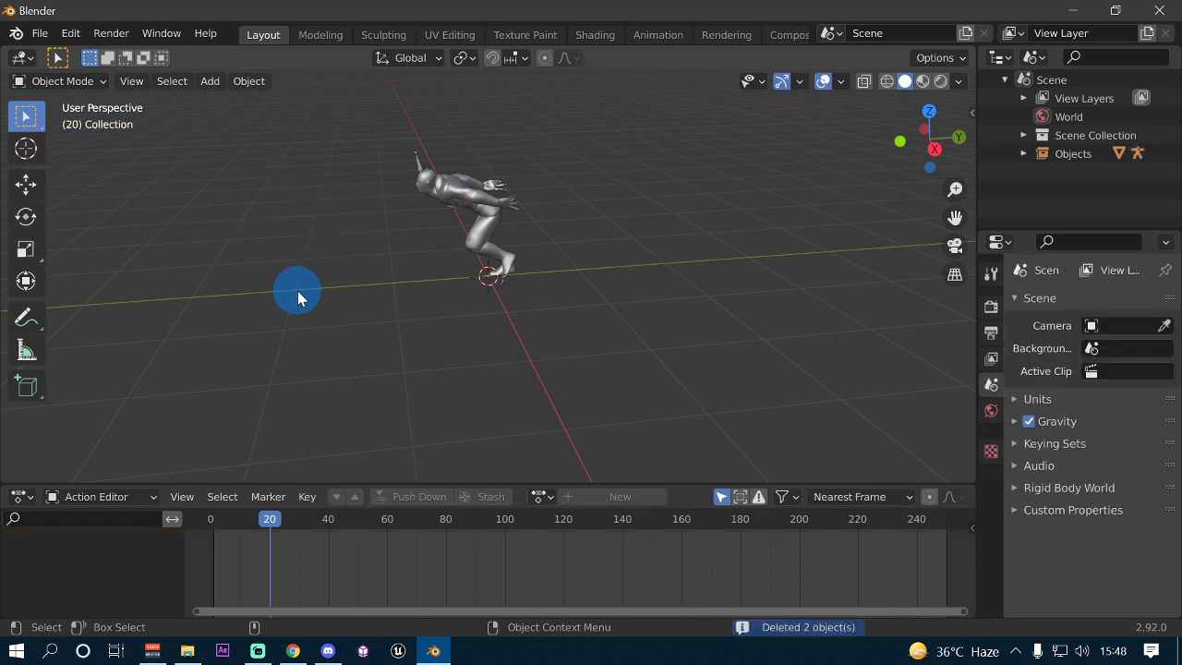
- Give the ninja Armature the Armature.001|mixamo.com|Layer0 sneak walk action and begin renaming it
click(419, 173)
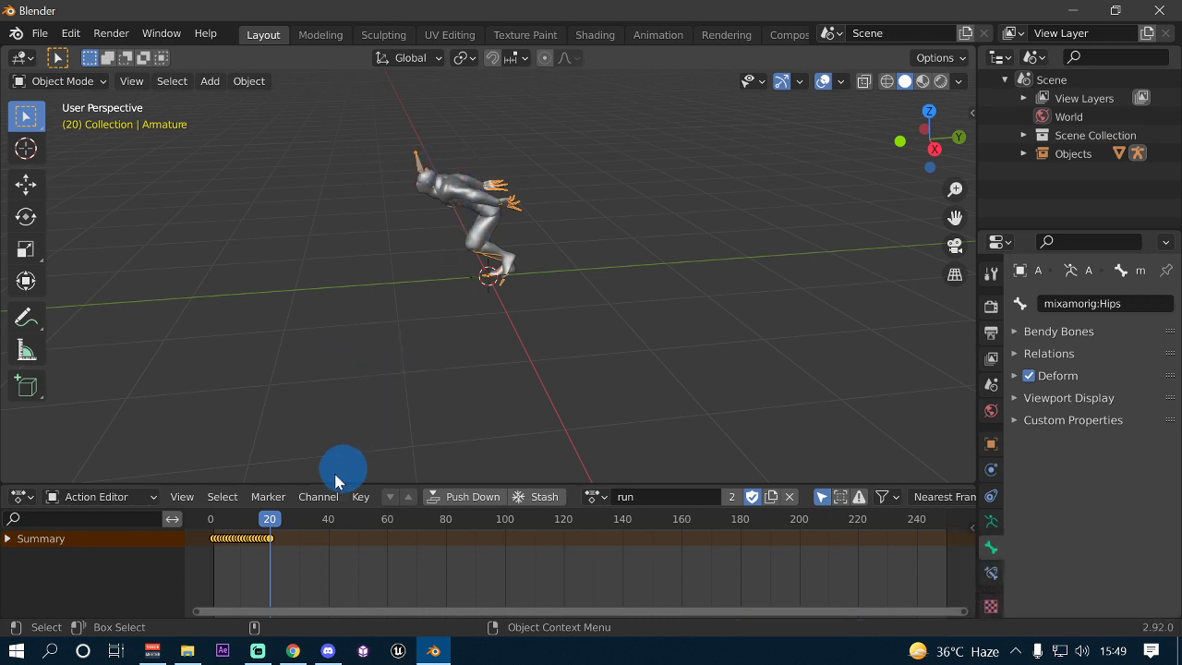
click(595, 497)
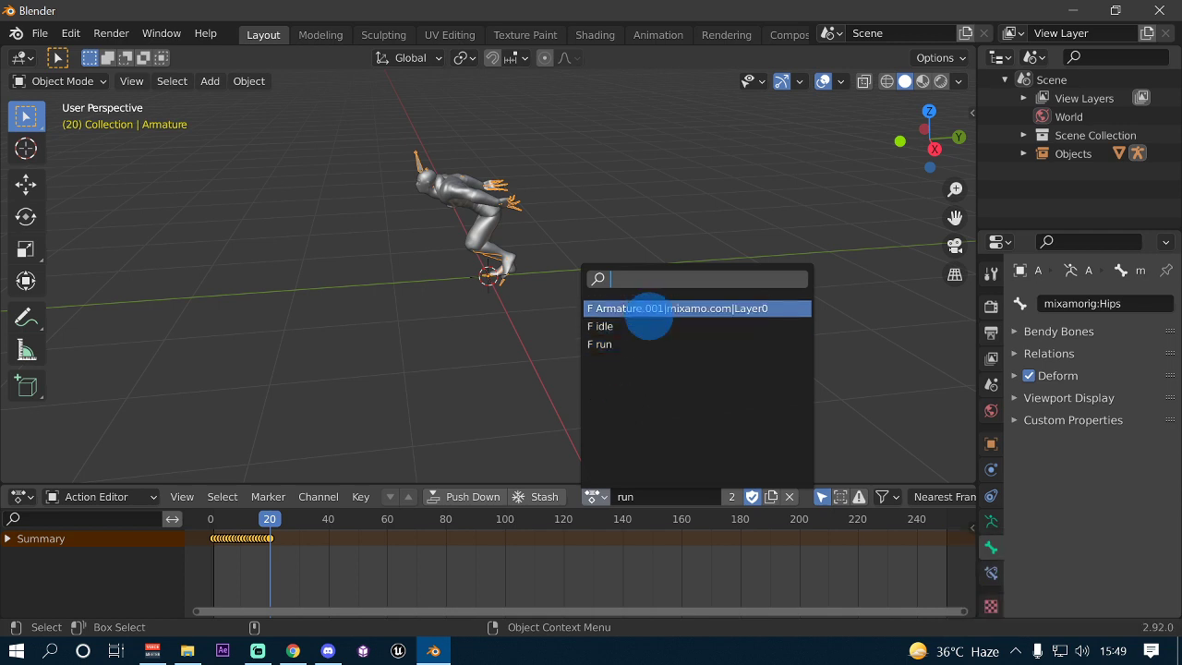
click(648, 309)
double_click(695, 497)
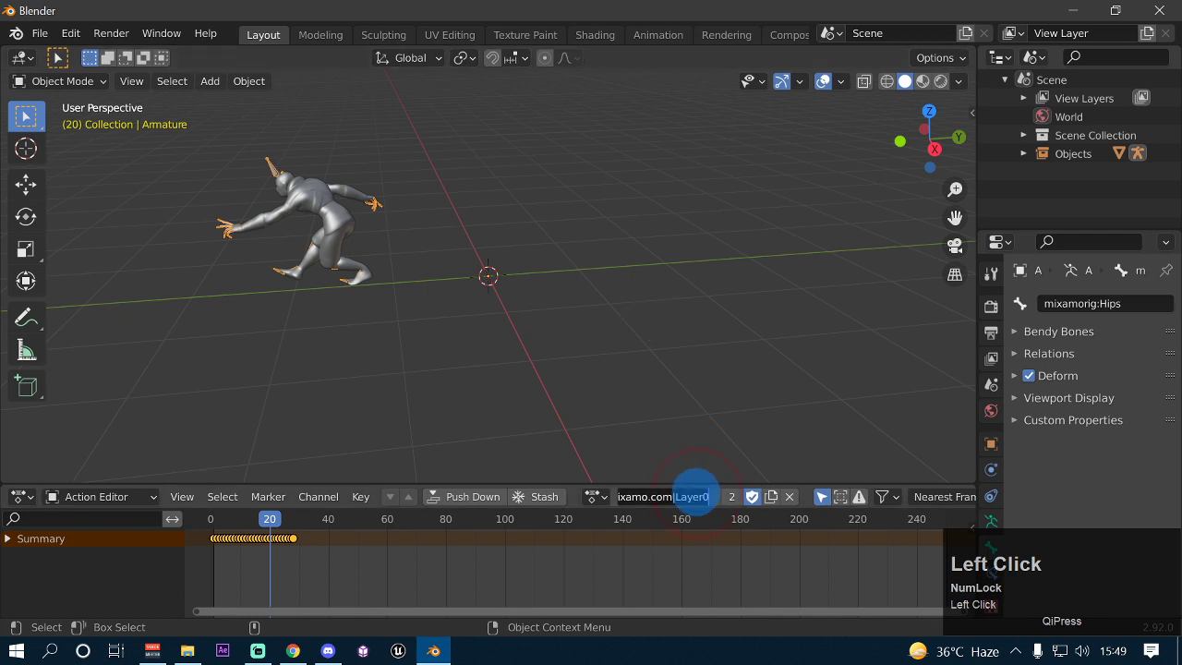